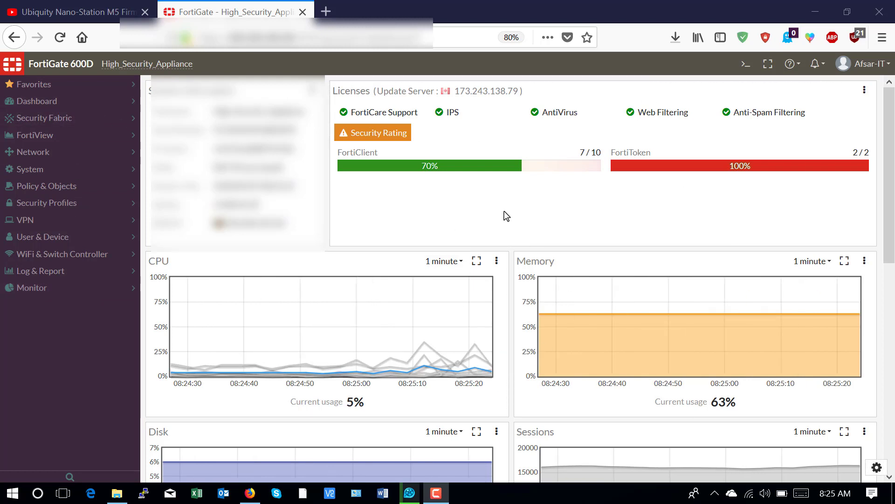
mouse_move(338, 146)
scroll(338, 144, "down", 3)
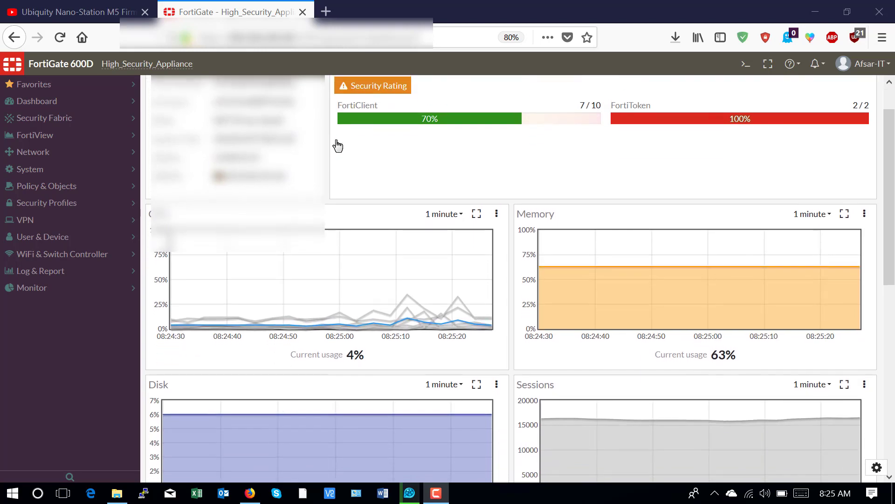
scroll(336, 145, "down", 2)
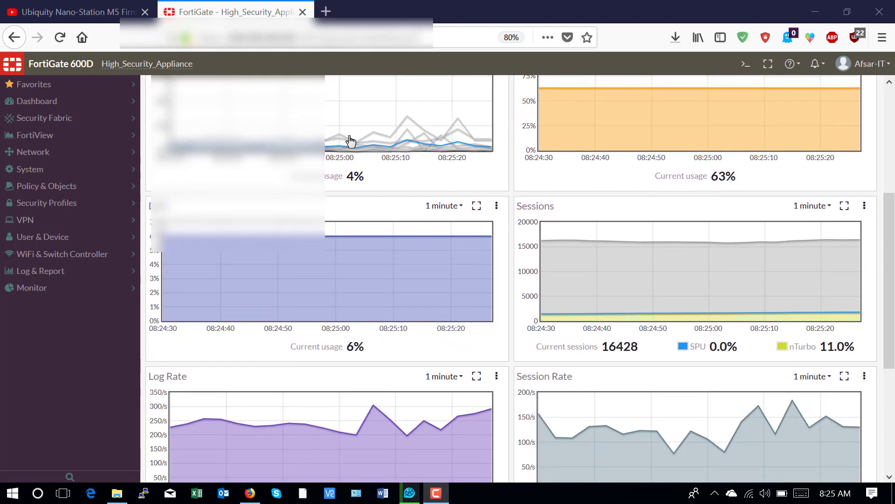
scroll(539, 302, "down", 3)
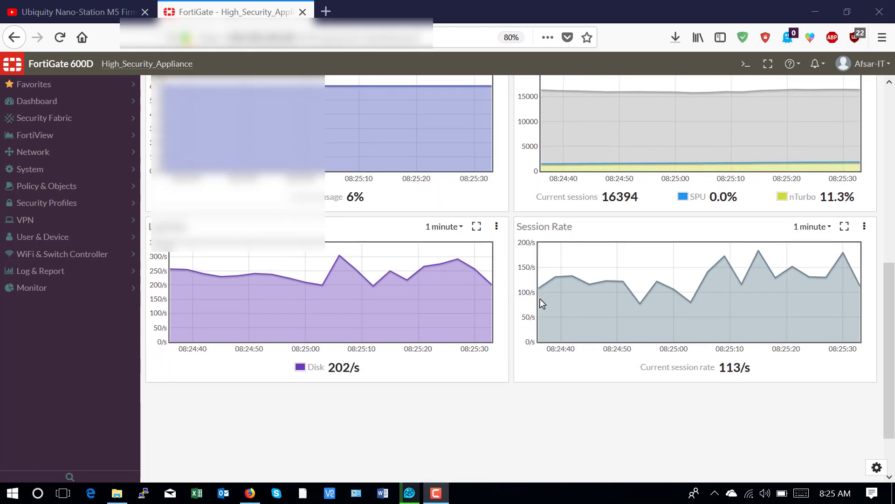
scroll(540, 298, "up", 8)
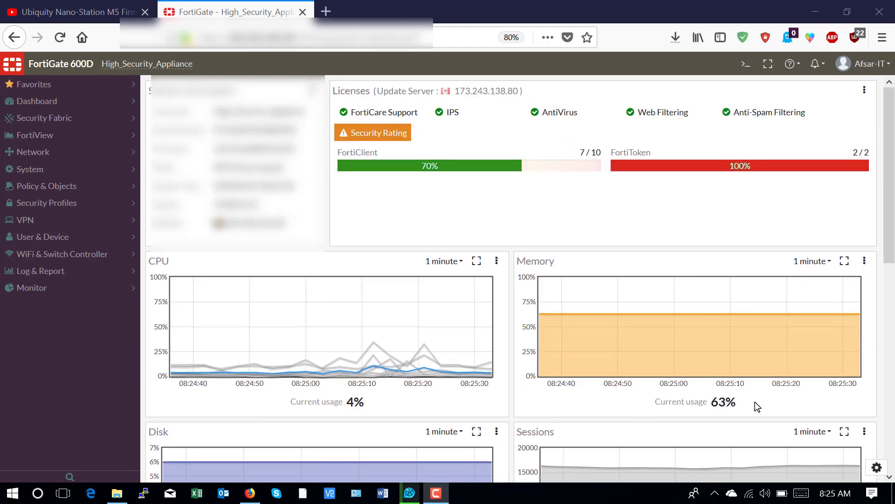
left_click(877, 468)
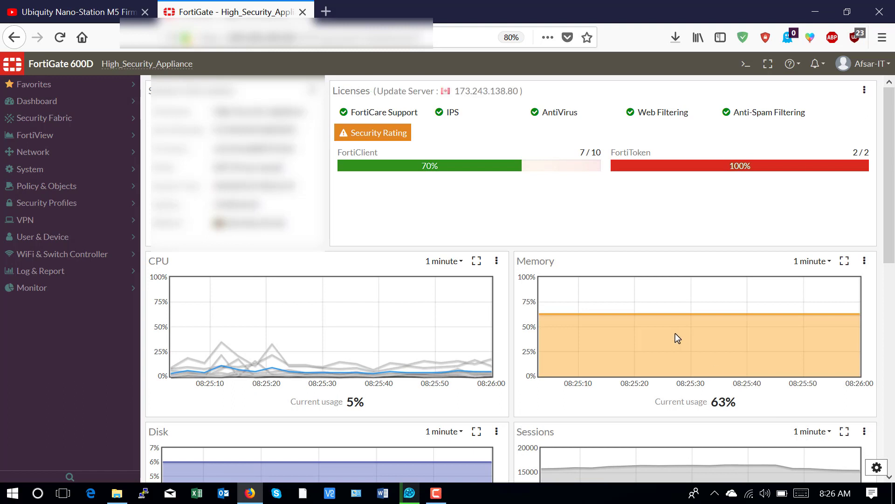
scroll(675, 333, "down", 3)
scroll(675, 333, "up", 2)
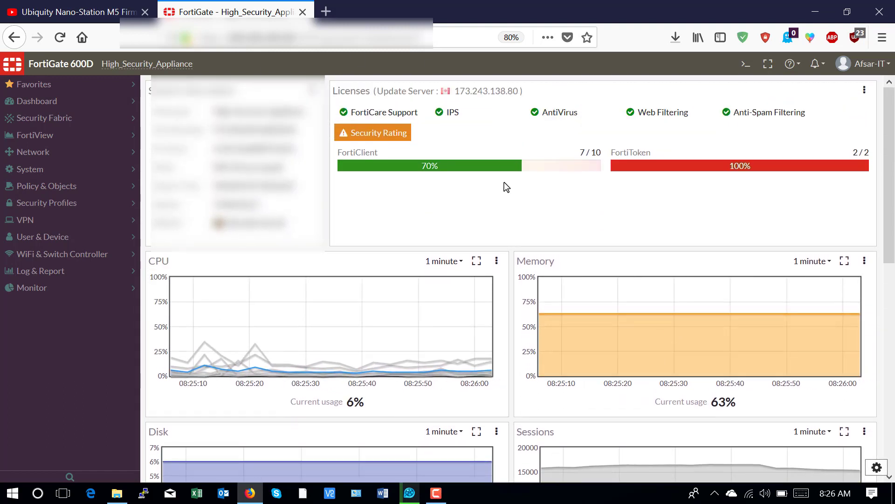
scroll(506, 186, "down", 2)
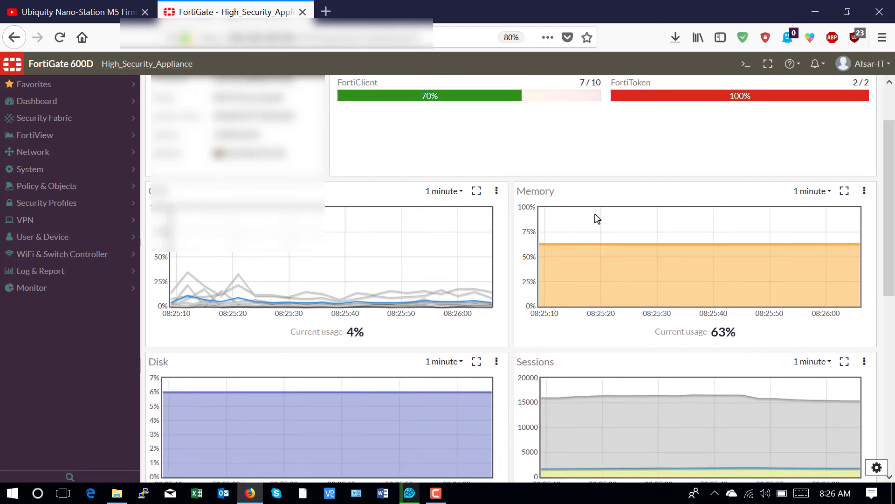
scroll(595, 214, "down", 3)
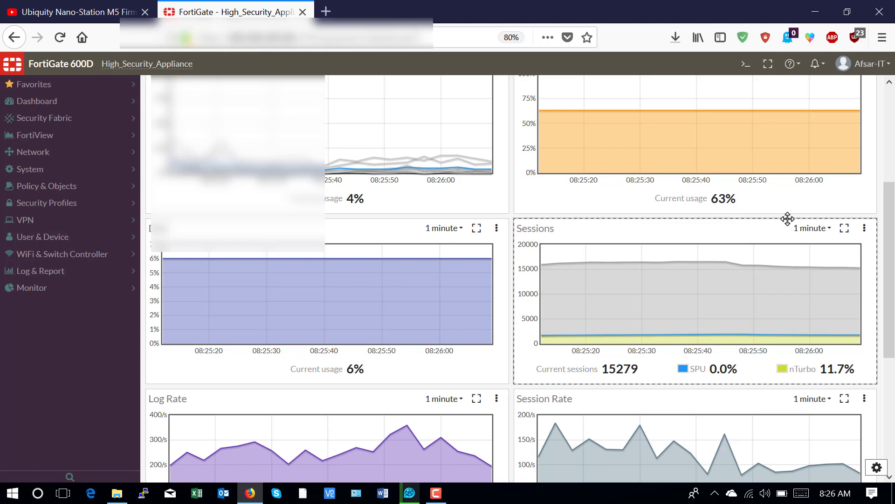
scroll(786, 219, "down", 2)
scroll(293, 377, "down", 2)
scroll(635, 256, "up", 8)
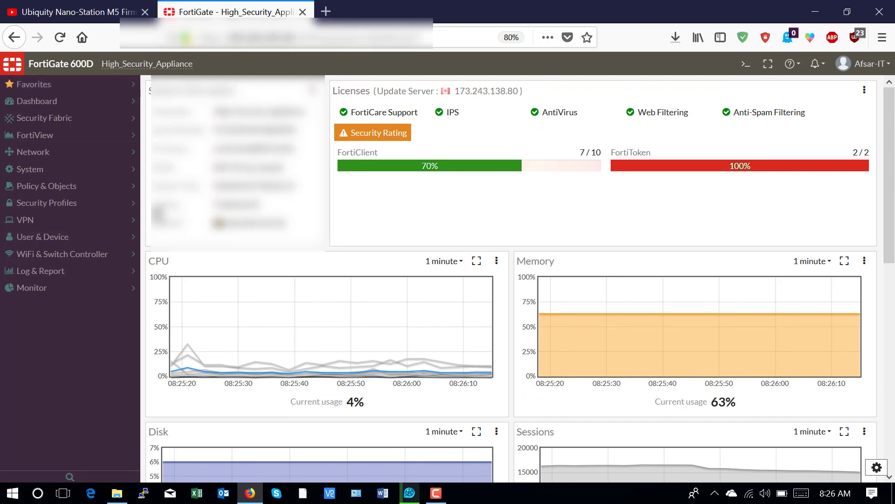
left_click(79, 87)
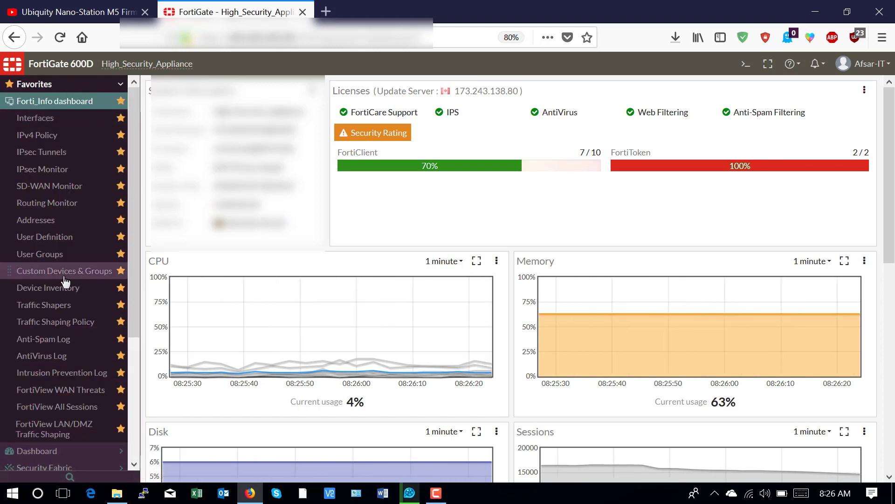
left_click(93, 85)
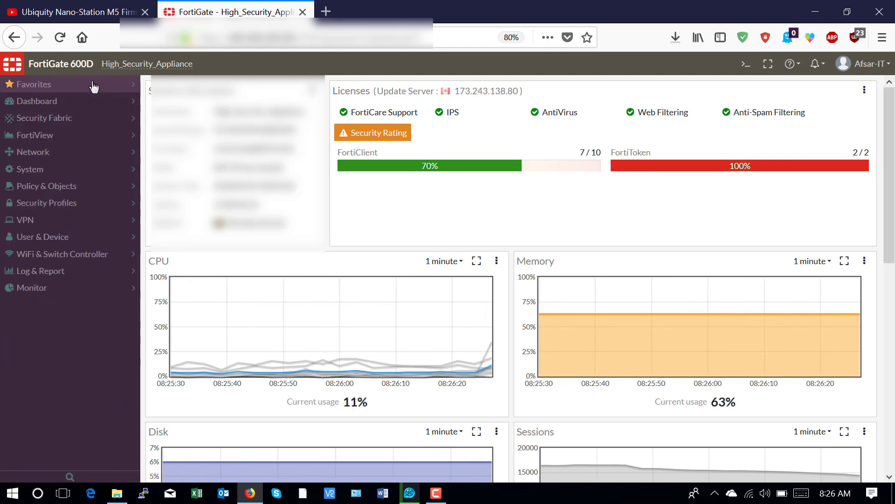
left_click(93, 86)
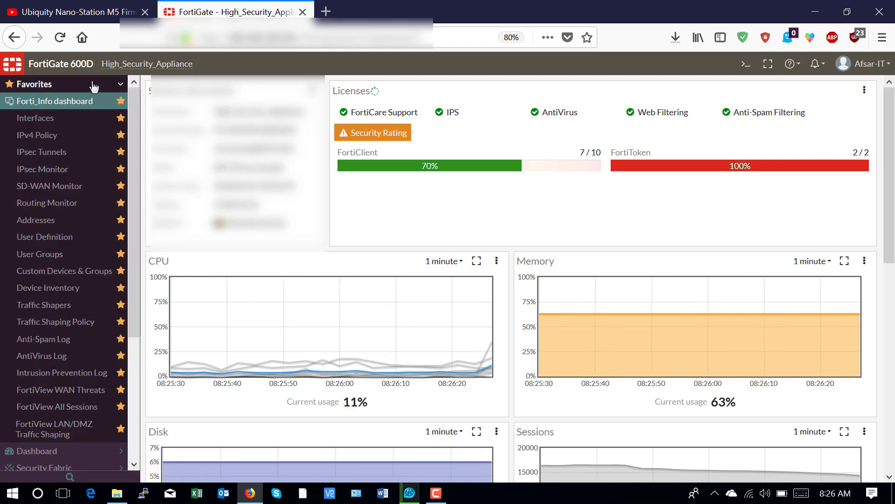
left_click(94, 86)
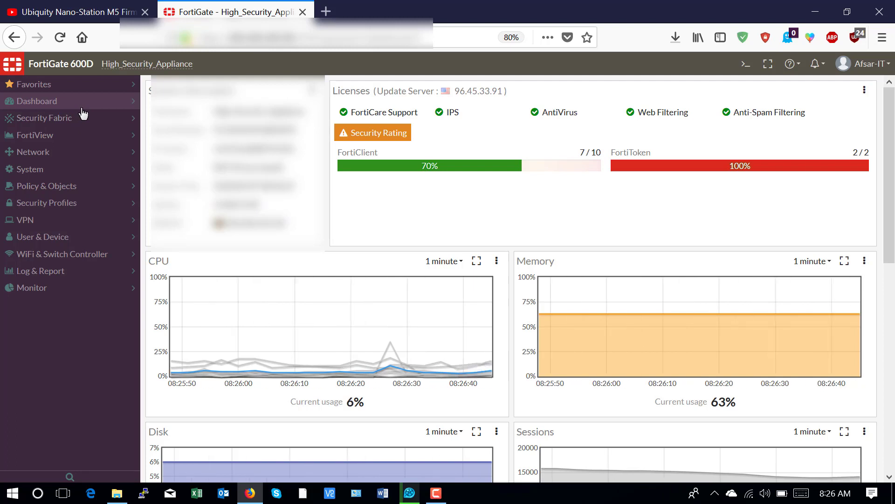
left_click(48, 89)
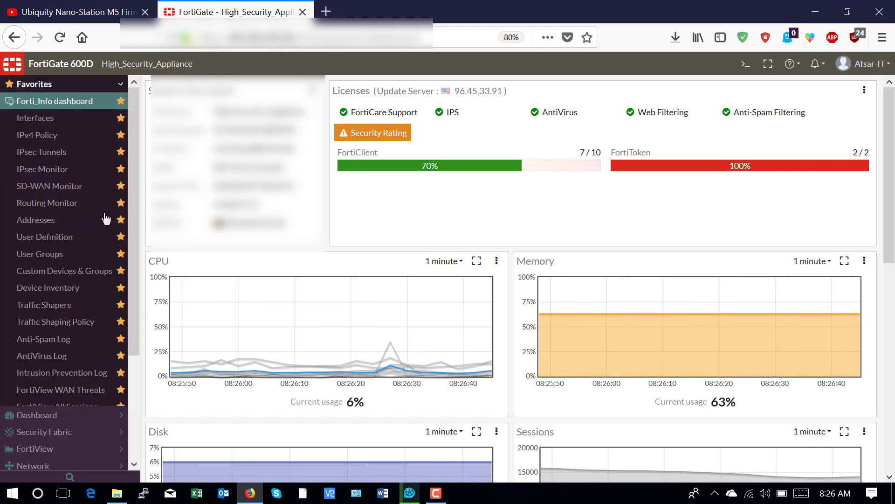
scroll(65, 226, "down", 3)
scroll(65, 228, "up", 3)
scroll(65, 227, "up", 1)
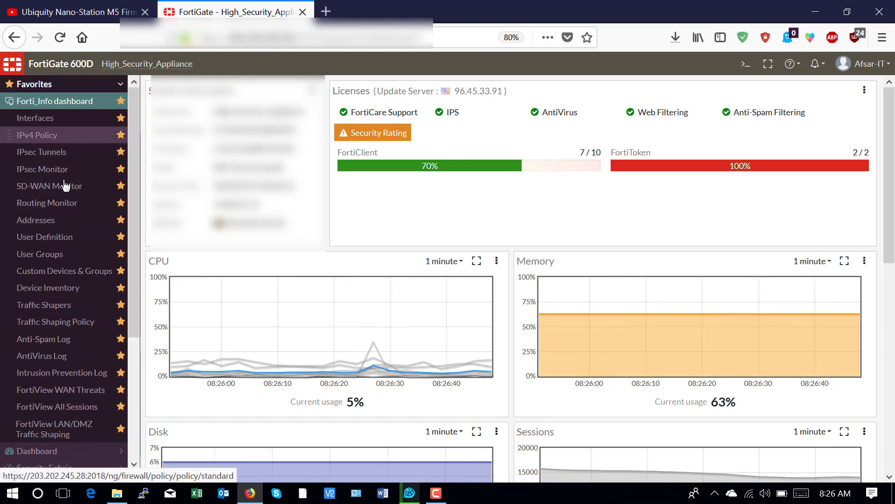
left_click(103, 86)
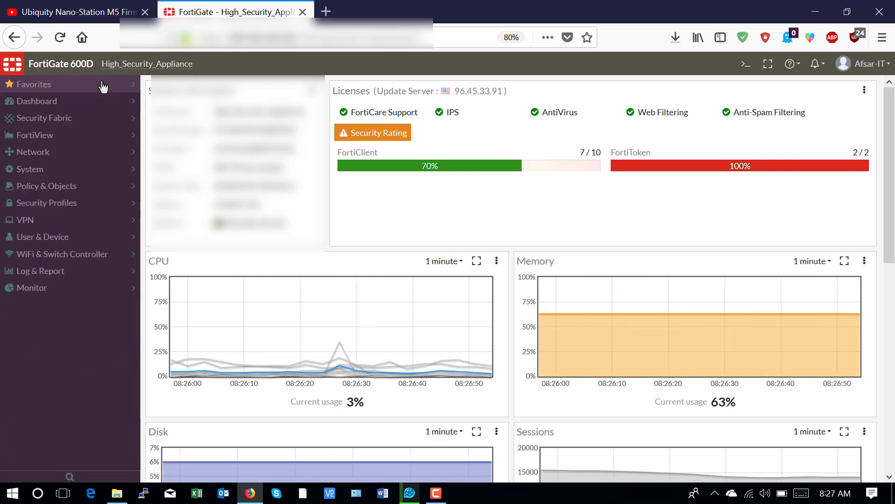
Reload the Forti_Info dashboard from the dashboard list and scroll through its widgets.
left_click(84, 101)
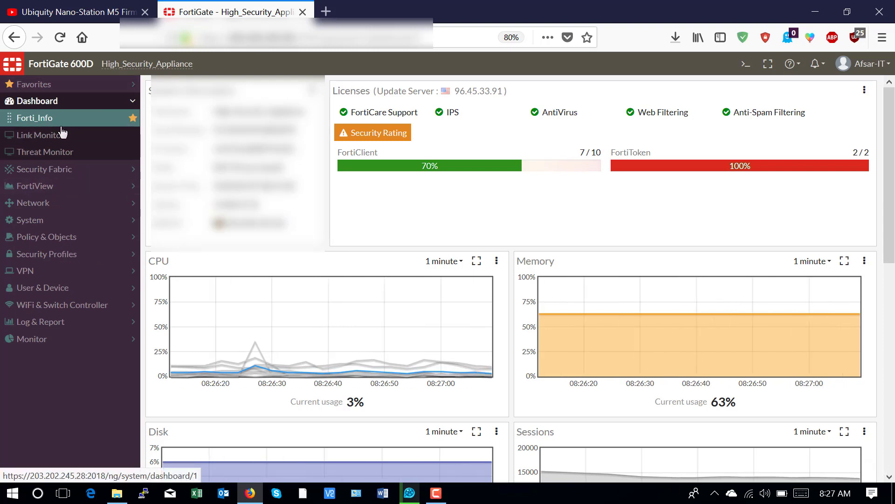
left_click(29, 119)
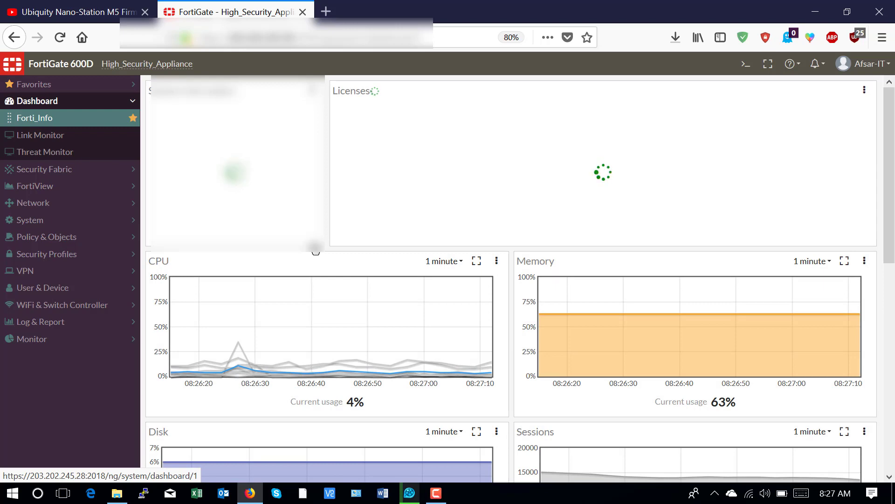
scroll(255, 305, "down", 3)
scroll(255, 305, "down", 1)
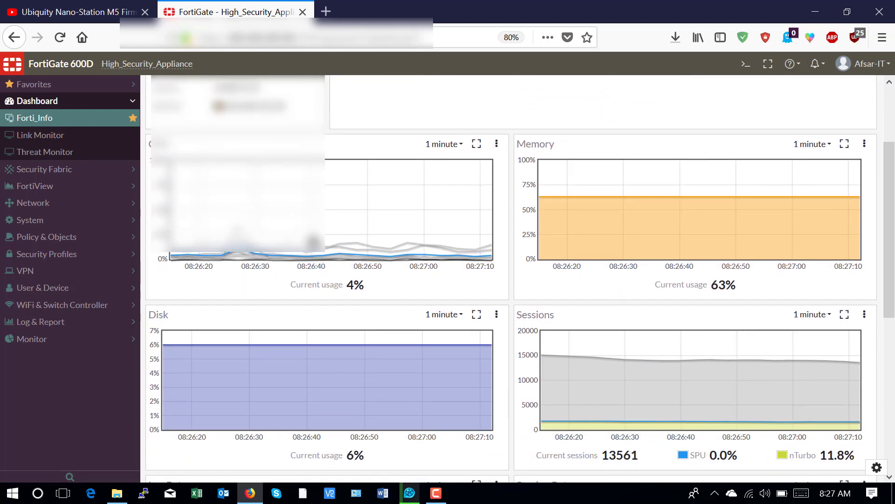
scroll(314, 250, "down", 10)
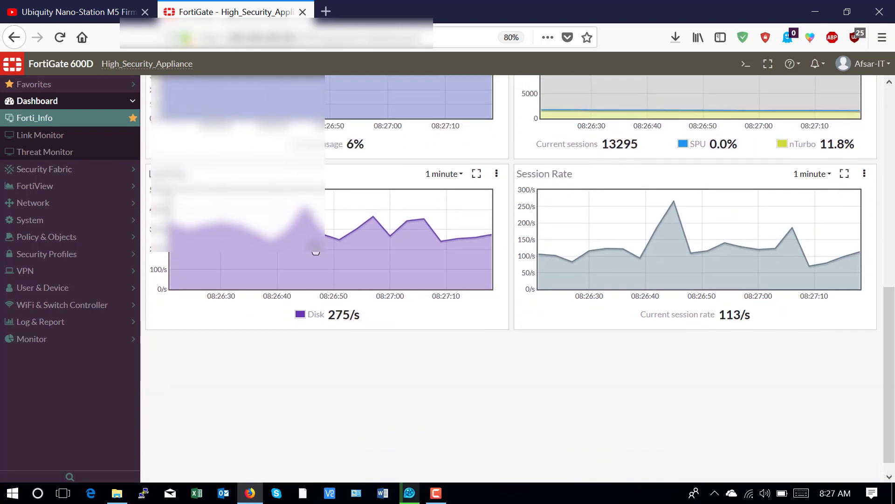
scroll(316, 252, "up", 13)
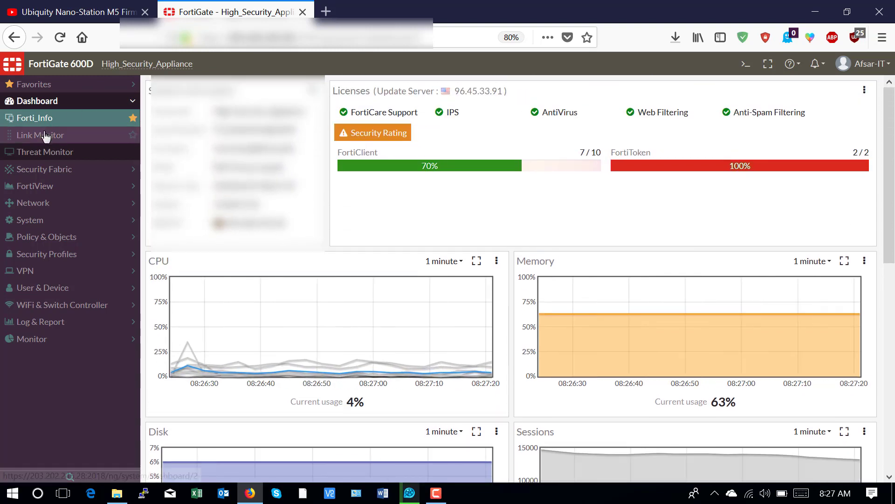
Open the Link Monitor dashboard and scroll through its widgets.
left_click(46, 135)
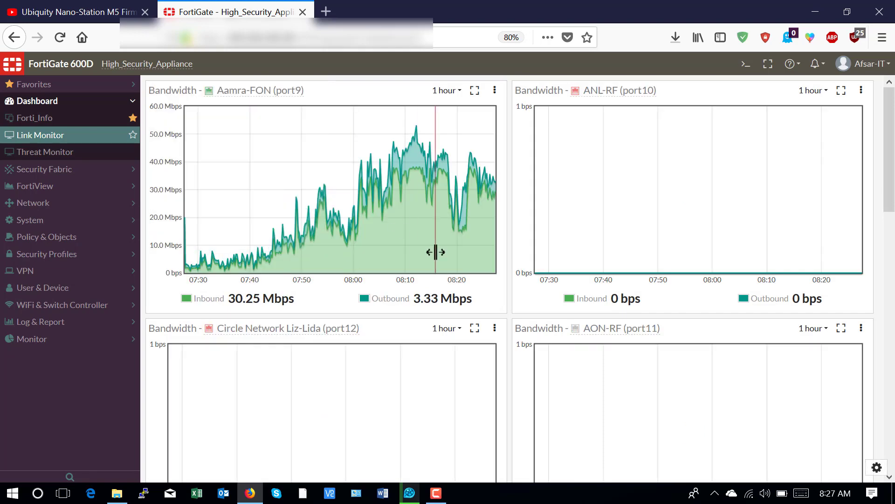
scroll(436, 252, "down", 10)
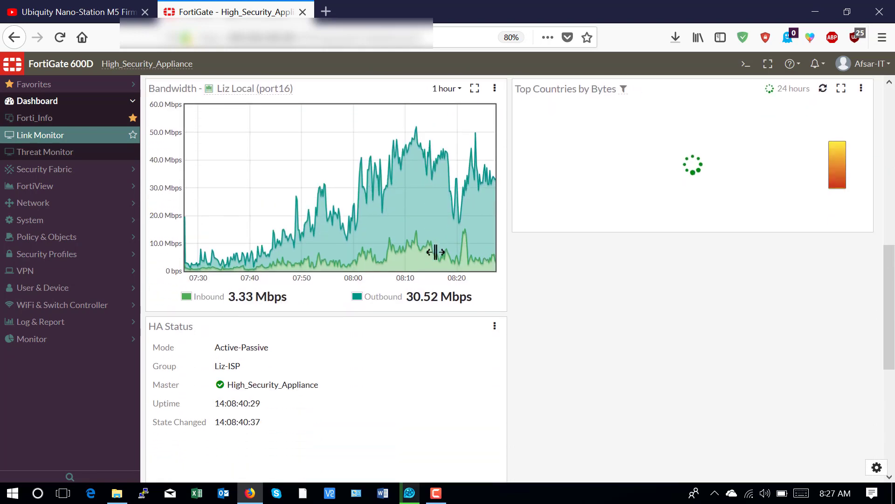
scroll(436, 252, "up", 10)
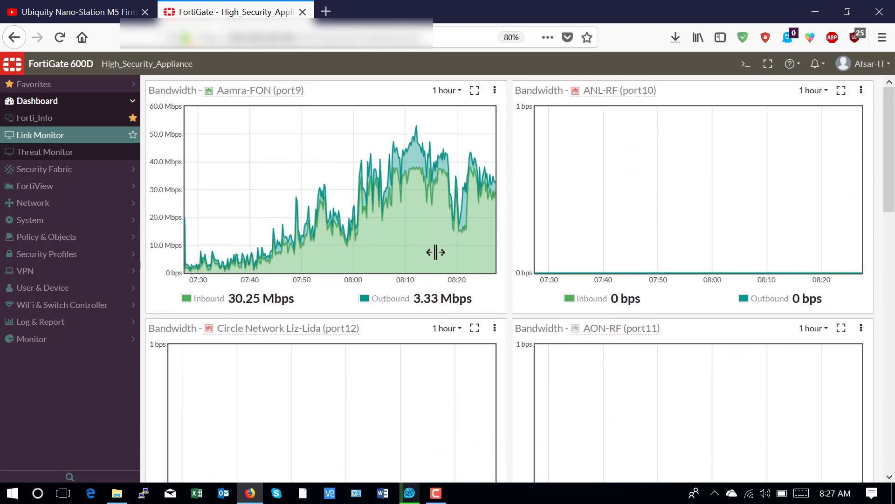
scroll(435, 252, "down", 1)
scroll(435, 252, "down", 3)
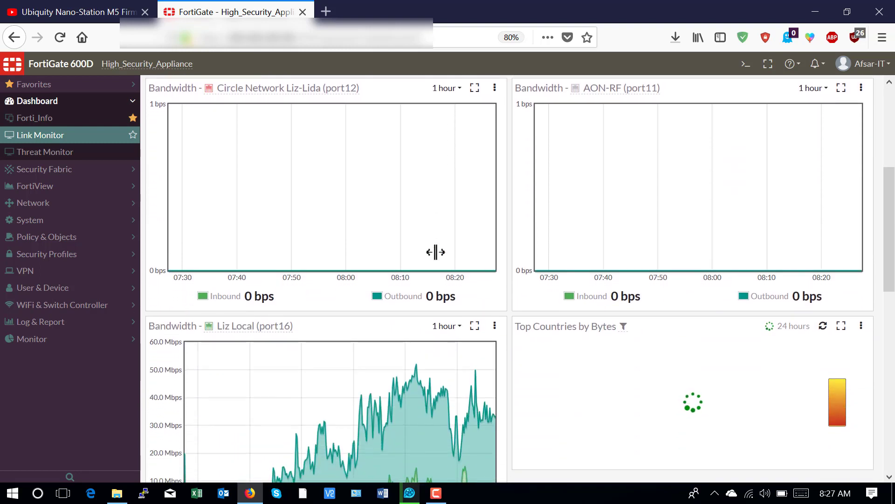
scroll(436, 252, "down", 3)
scroll(436, 252, "down", 3)
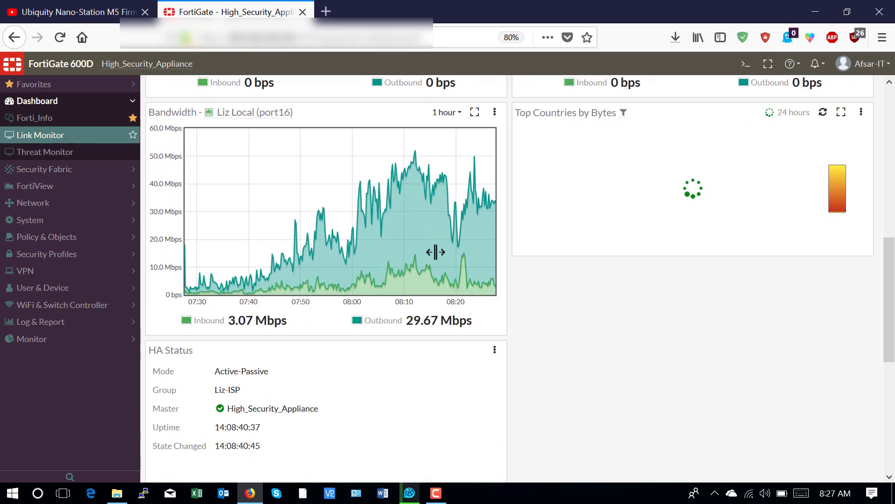
scroll(434, 252, "up", 10)
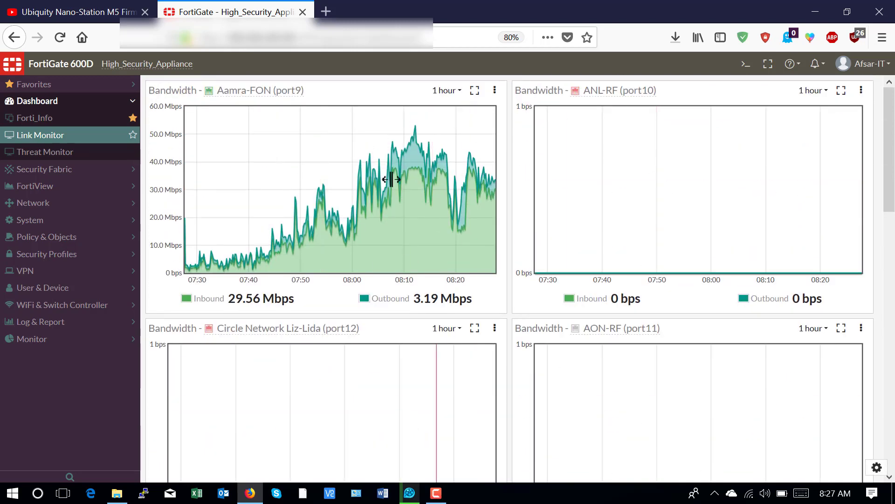
scroll(658, 378, "down", 3)
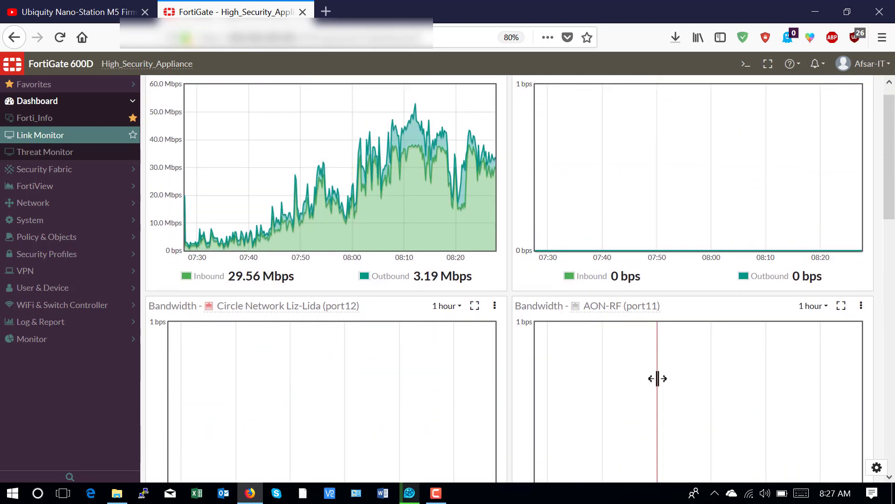
scroll(658, 378, "up", 3)
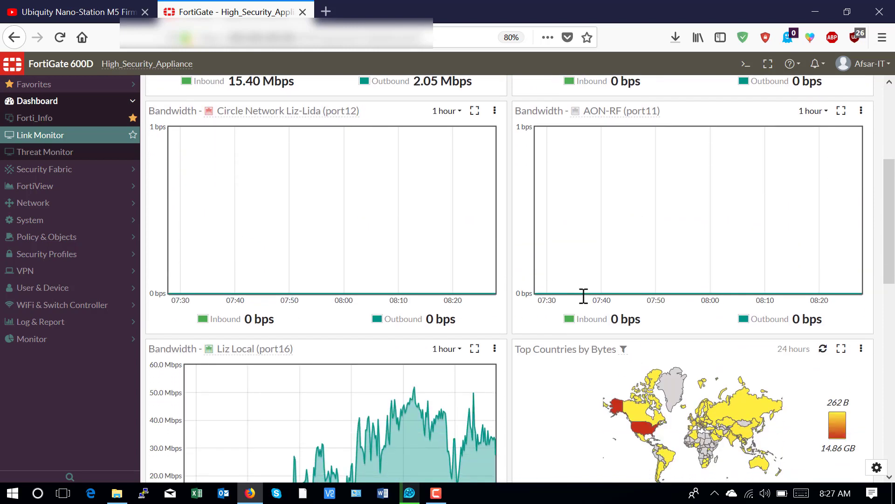
scroll(582, 295, "down", 3)
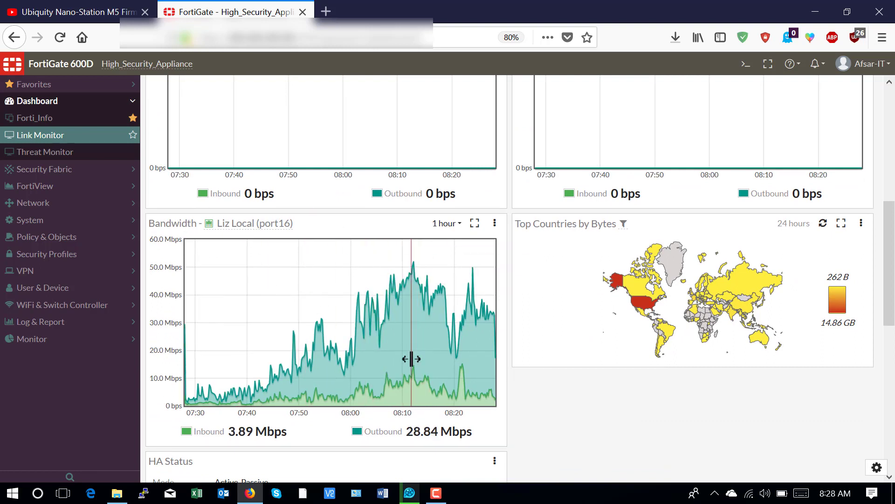
scroll(411, 359, "down", 2)
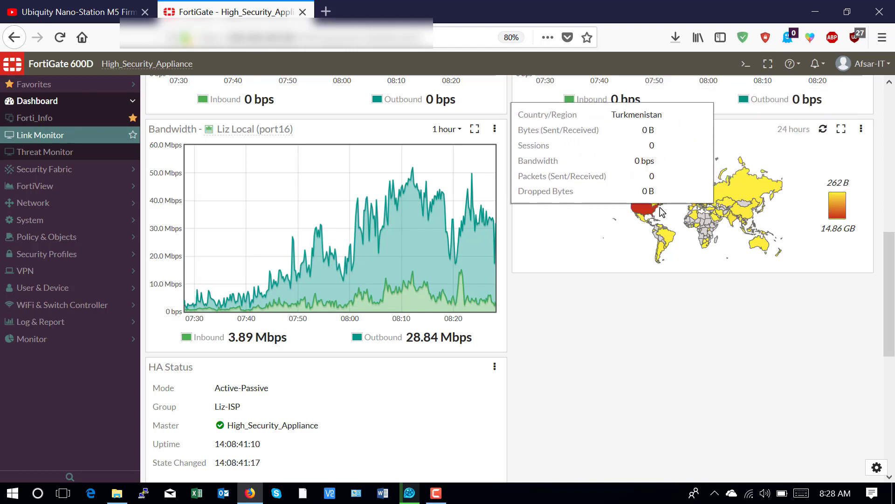
mouse_move(642, 213)
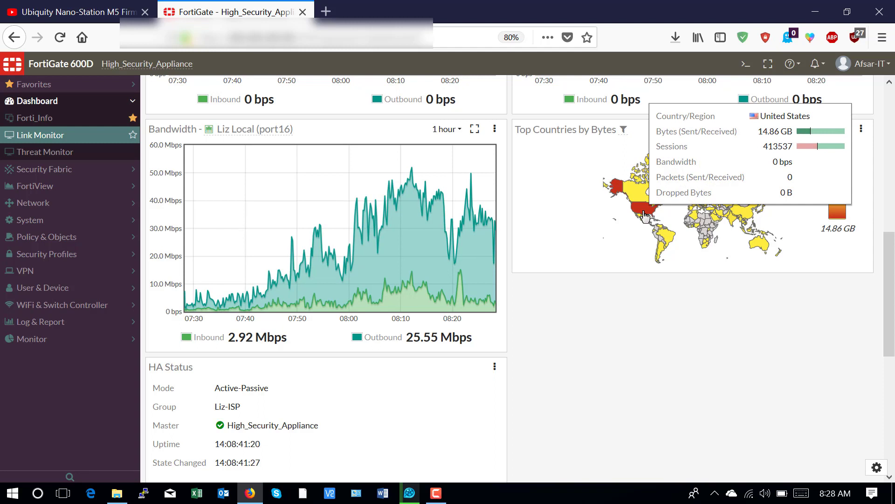
scroll(645, 216, "down", 3)
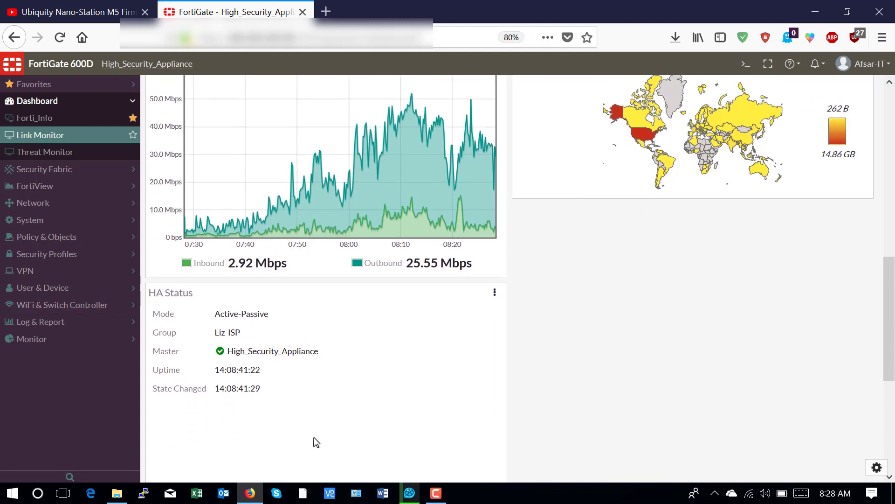
scroll(250, 408, "down", 2)
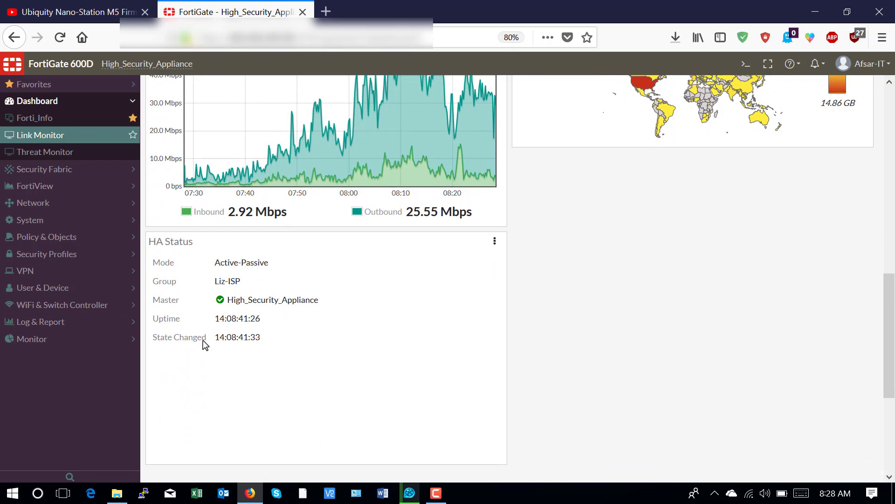
scroll(316, 342, "up", 10)
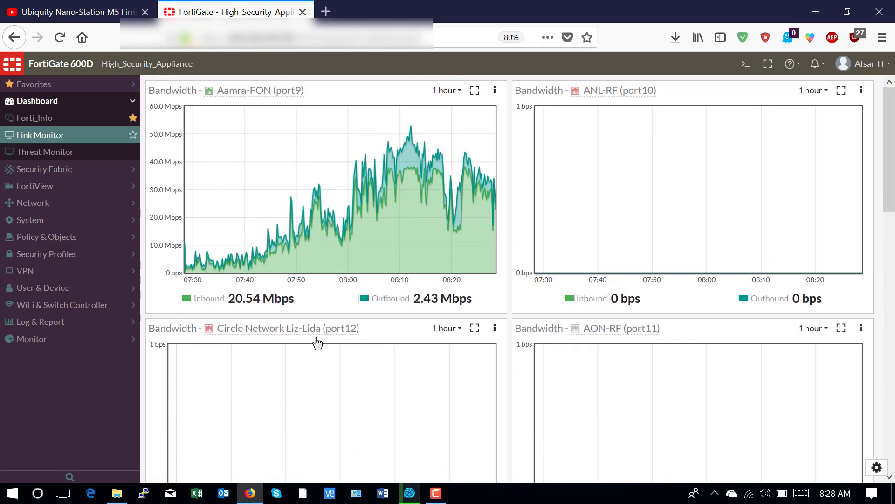
scroll(316, 336, "down", 10)
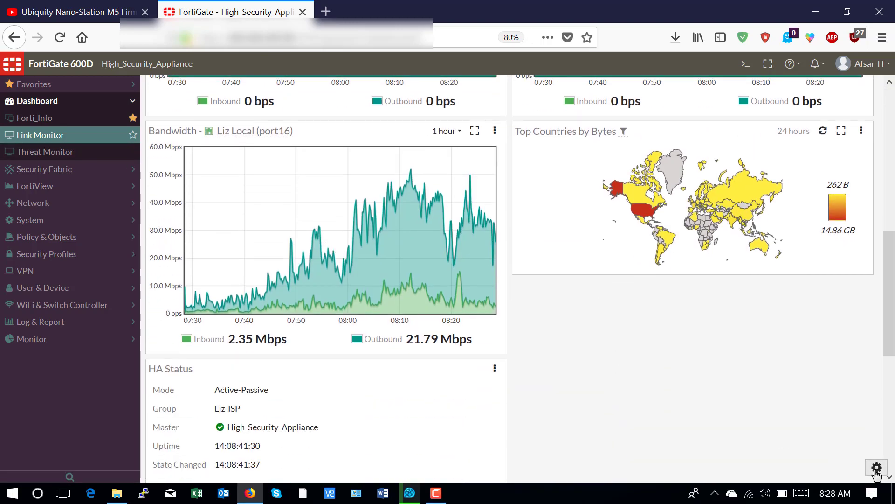
Browse the Add Widget catalogue, close it without adding anything, and switch to Threat Monitor.
left_click(876, 468)
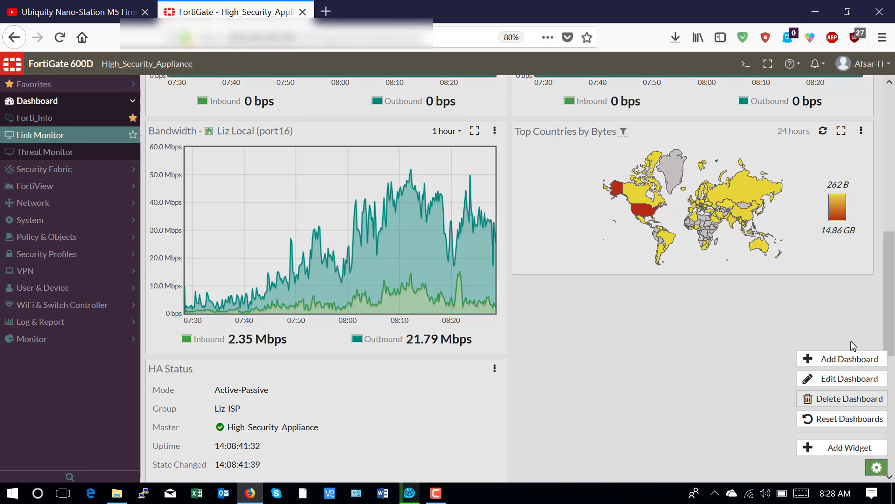
left_click(833, 448)
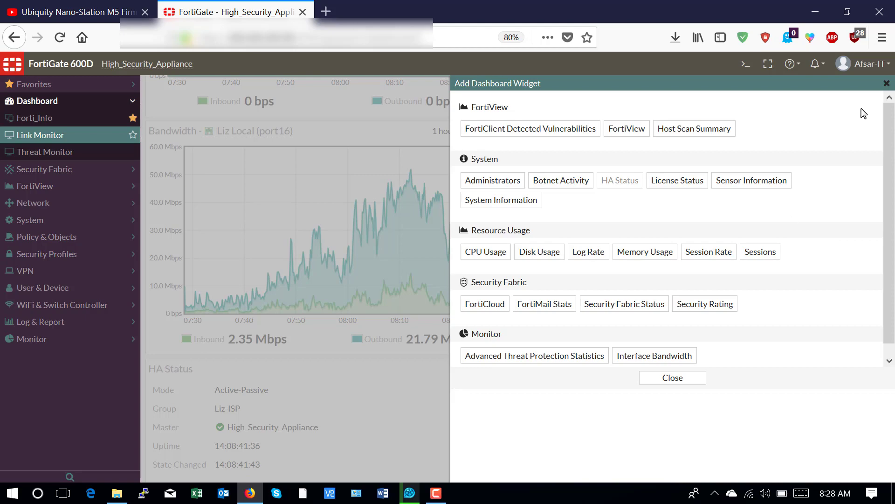
left_click(886, 85)
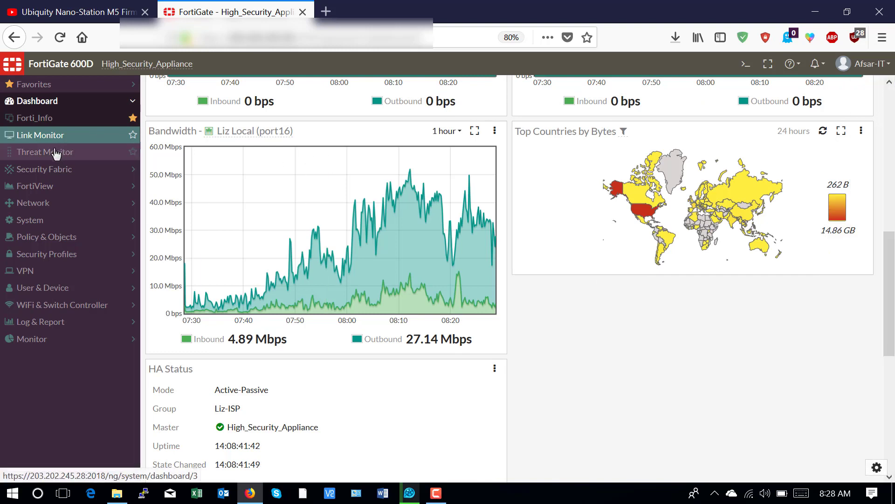
left_click(56, 153)
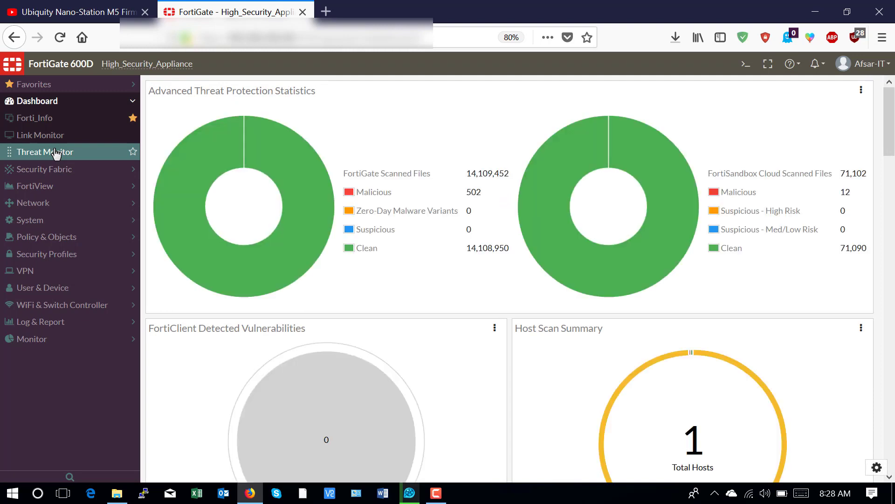
scroll(513, 280, "down", 5)
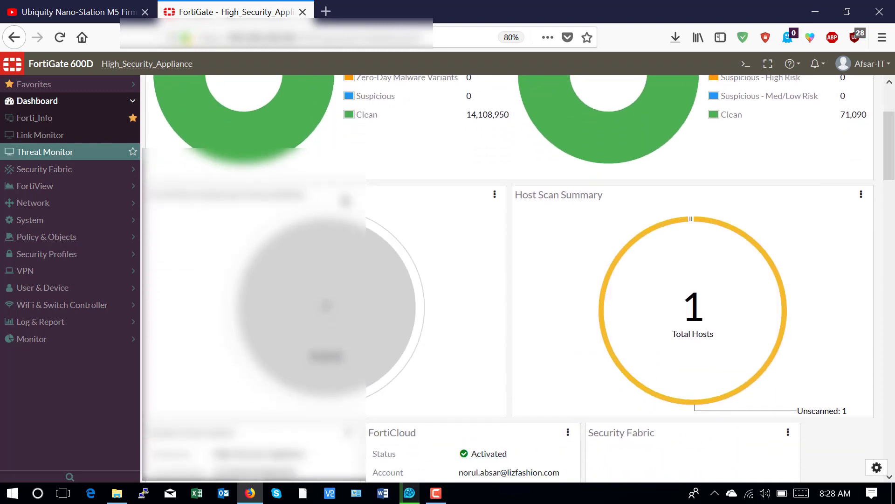
scroll(513, 279, "down", 3)
scroll(513, 280, "up", 7)
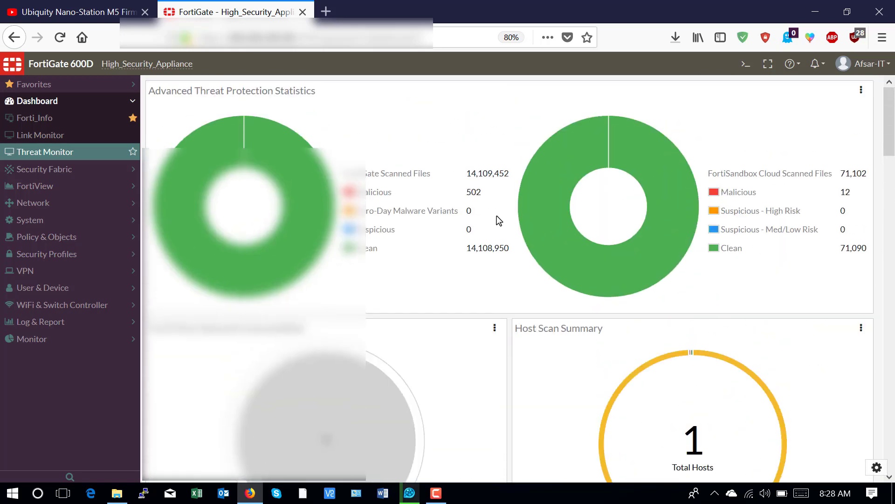
scroll(499, 220, "down", 8)
scroll(499, 220, "down", 1)
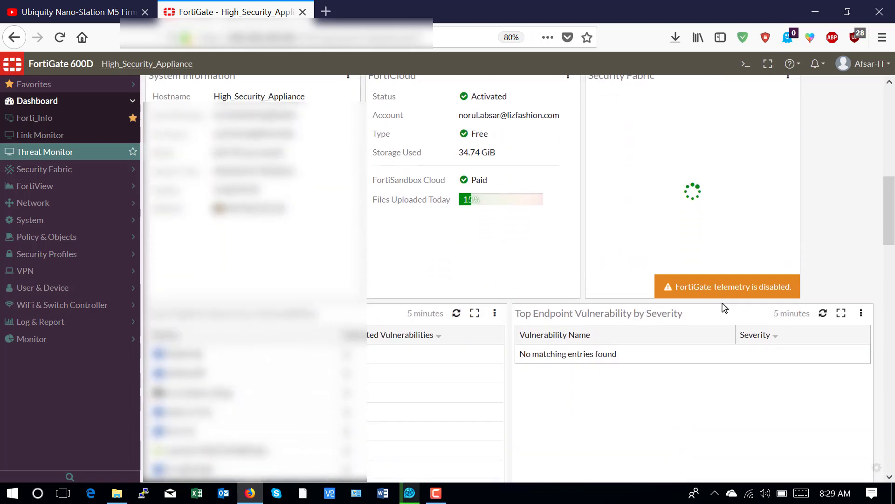
scroll(575, 273, "up", 9)
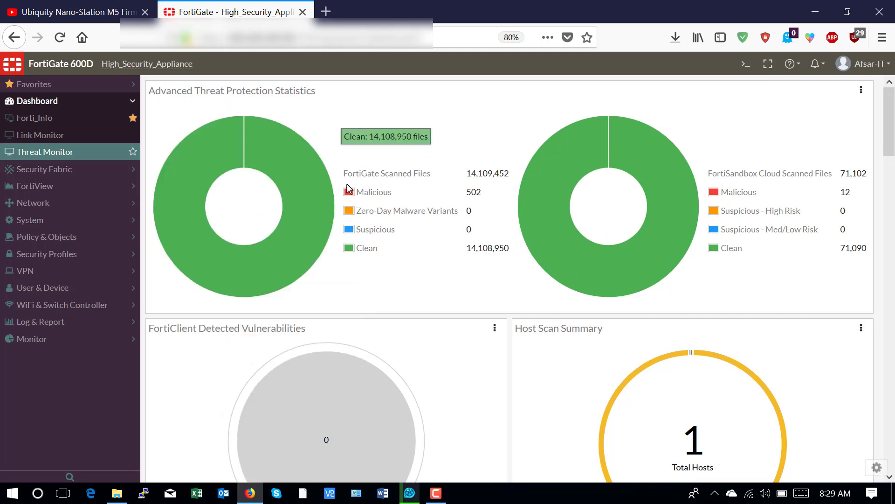
scroll(469, 245, "down", 3)
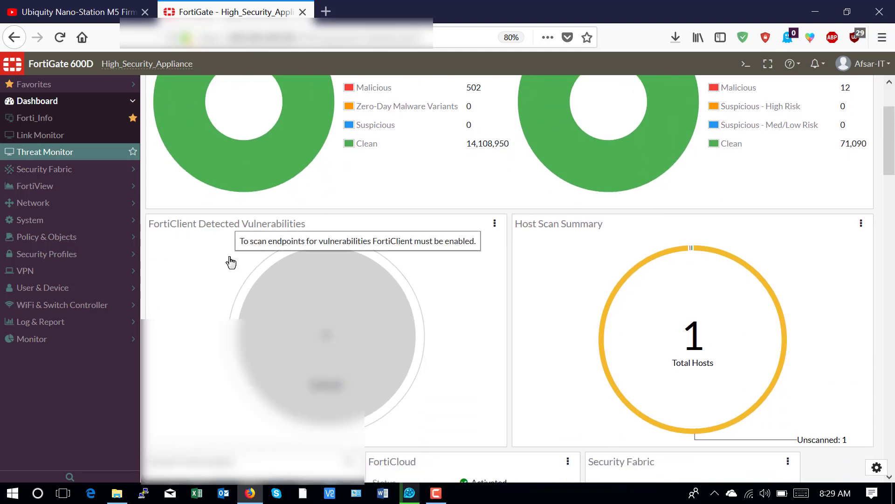
scroll(230, 261, "down", 2)
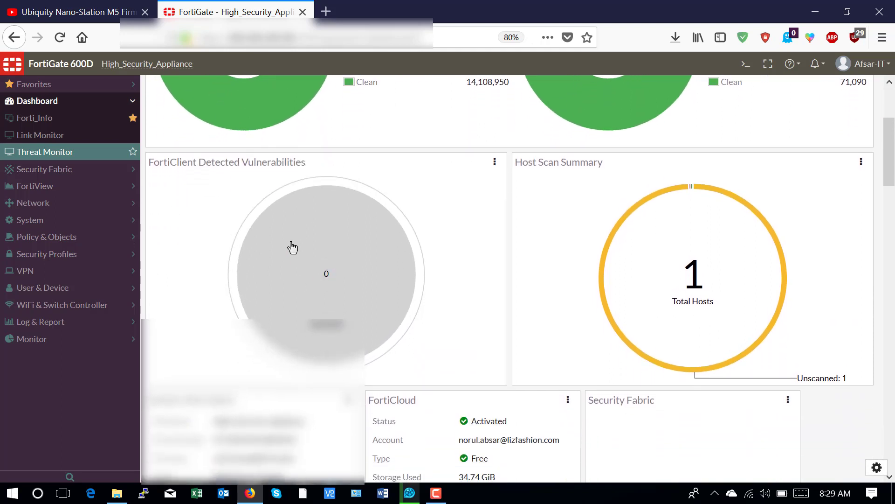
mouse_move(350, 252)
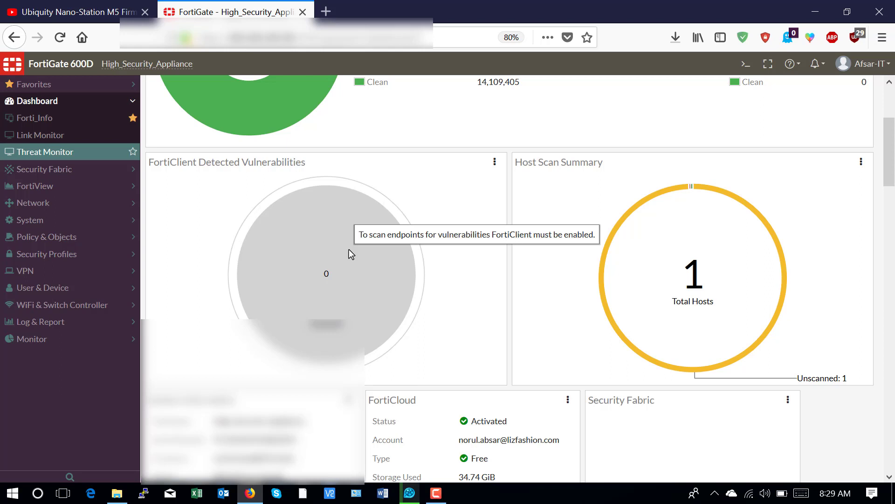
scroll(350, 252, "down", 1)
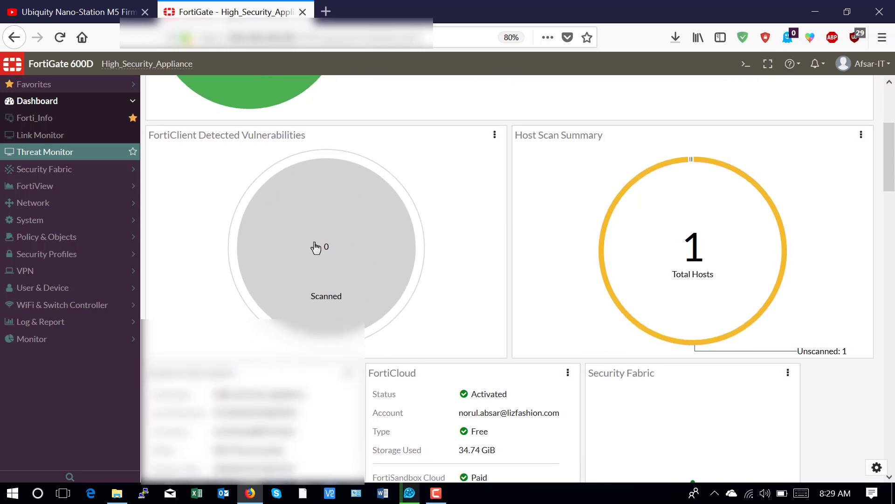
mouse_move(301, 250)
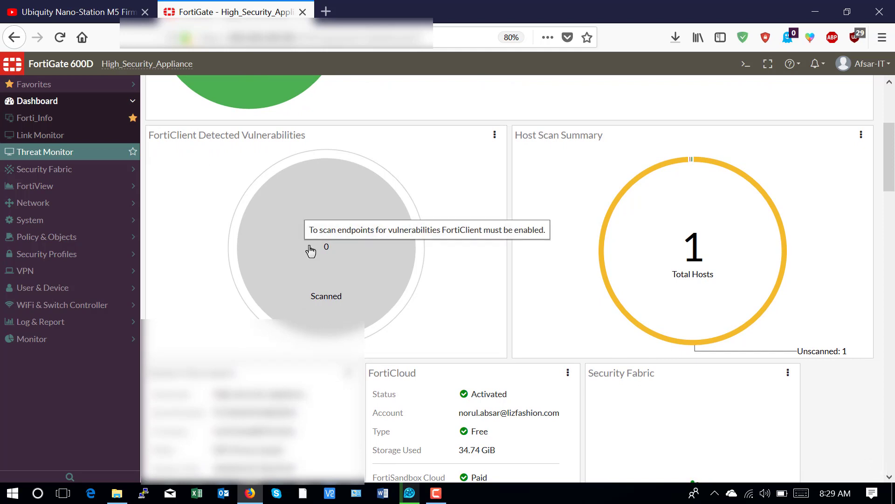
Scroll through the Threat Monitor's endpoint vulnerability and Top Threats widgets.
scroll(685, 226, "down", 3)
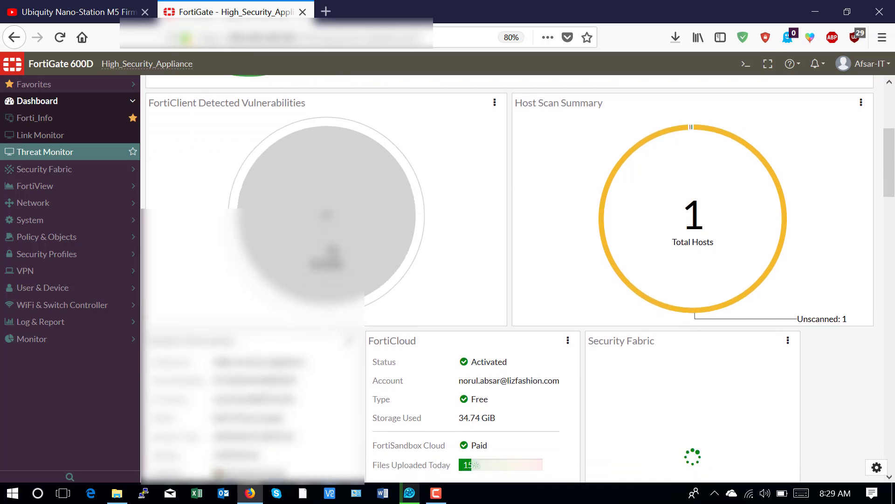
scroll(545, 224, "down", 2)
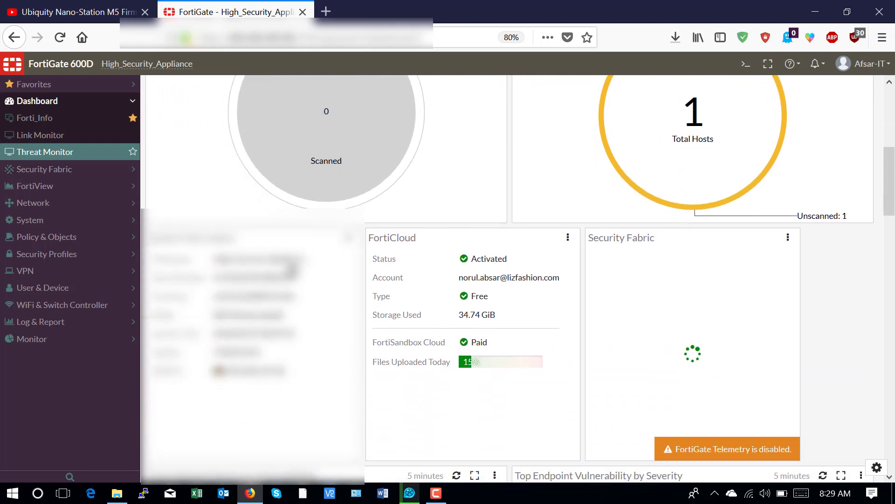
scroll(545, 224, "down", 3)
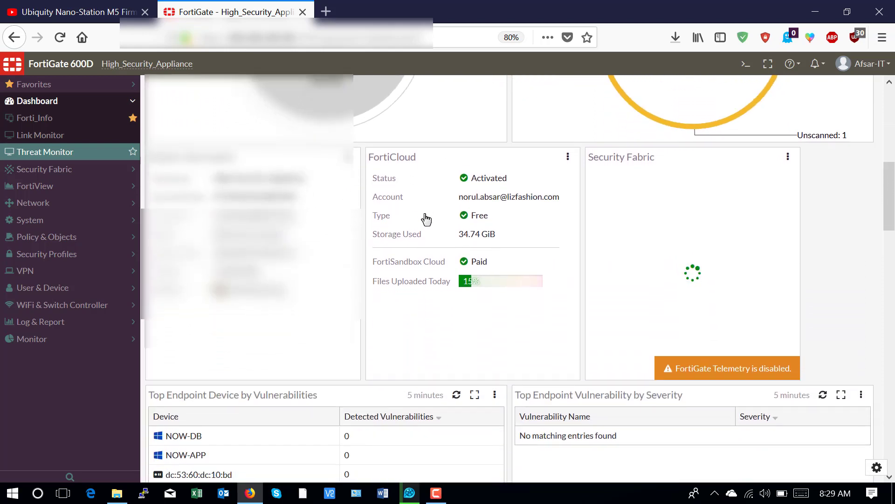
scroll(456, 93, "down", 2)
scroll(609, 219, "down", 2)
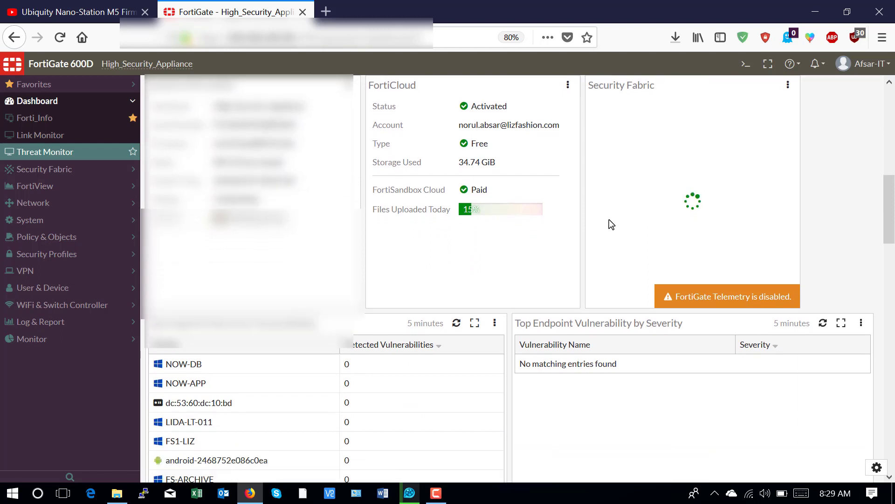
scroll(610, 223, "down", 2)
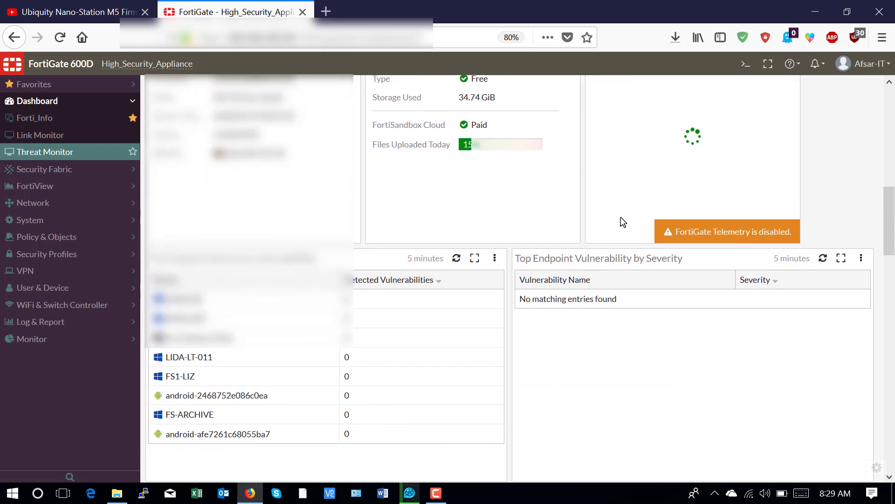
scroll(714, 137, "down", 2)
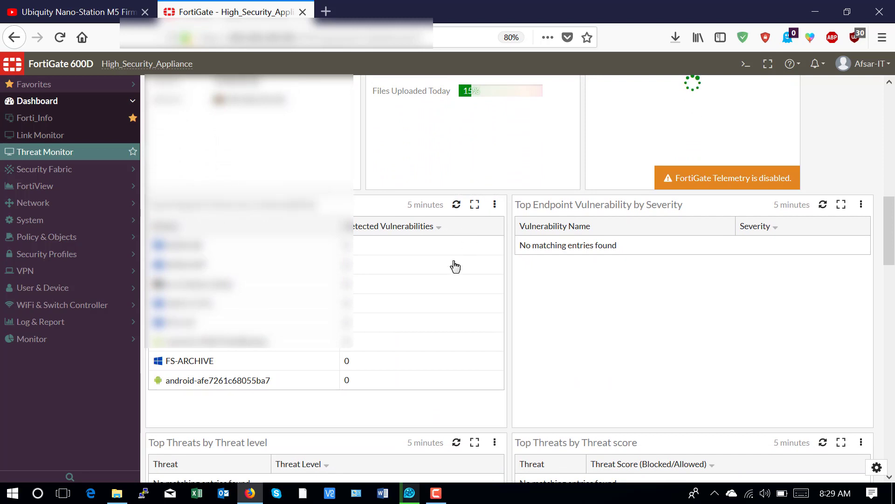
scroll(345, 319, "down", 1)
scroll(345, 319, "down", 3)
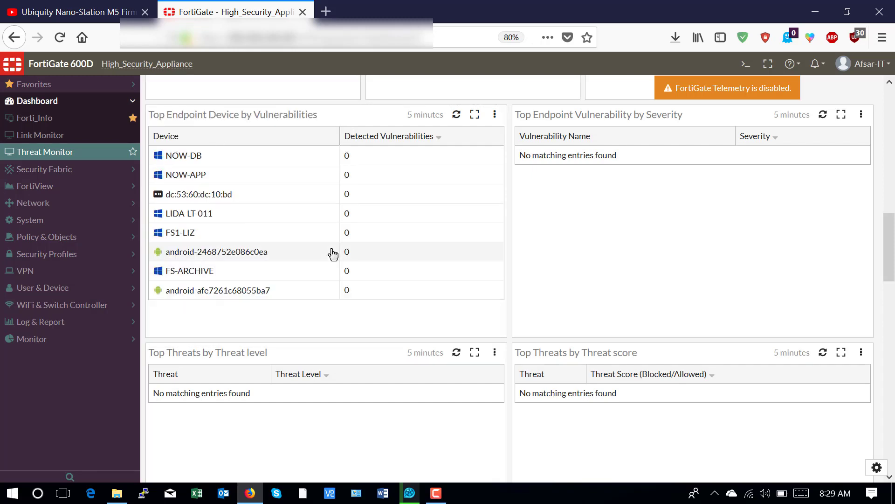
scroll(333, 252, "down", 7)
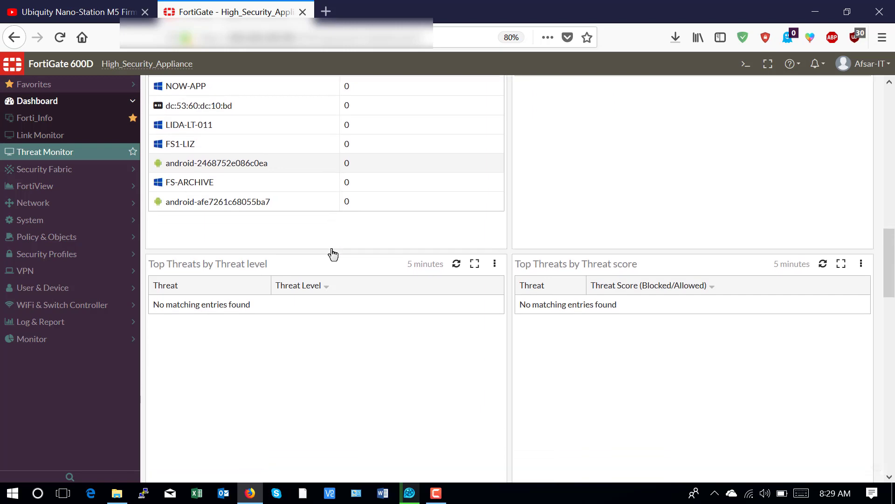
scroll(332, 280, "up", 12)
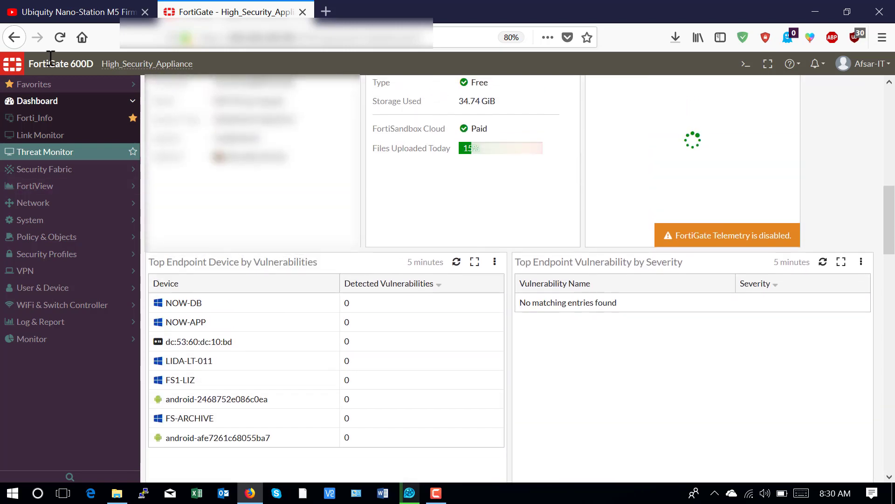
Collapse the dashboard list and open Security Fabric > Physical Topology showing FAP-222C.
left_click(59, 103)
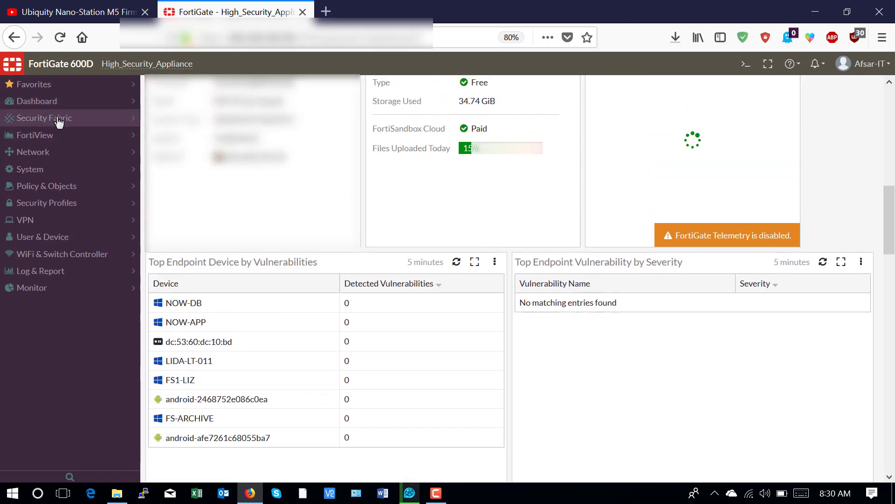
left_click(58, 119)
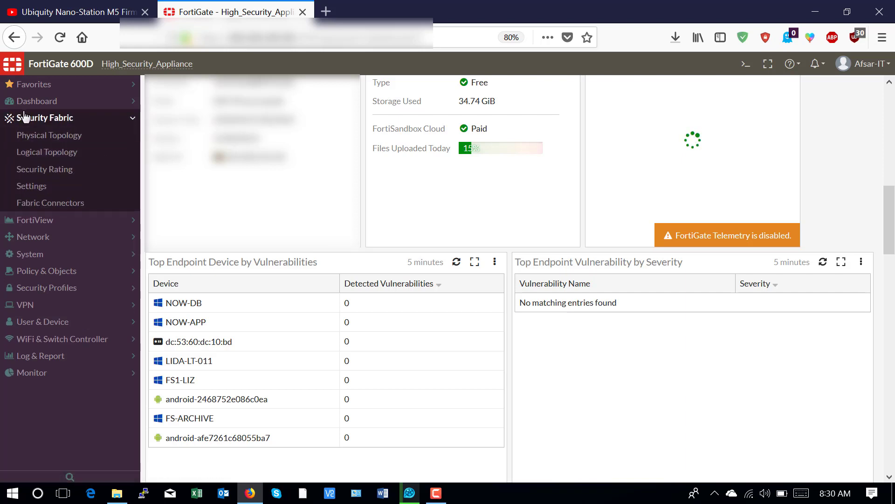
left_click(54, 137)
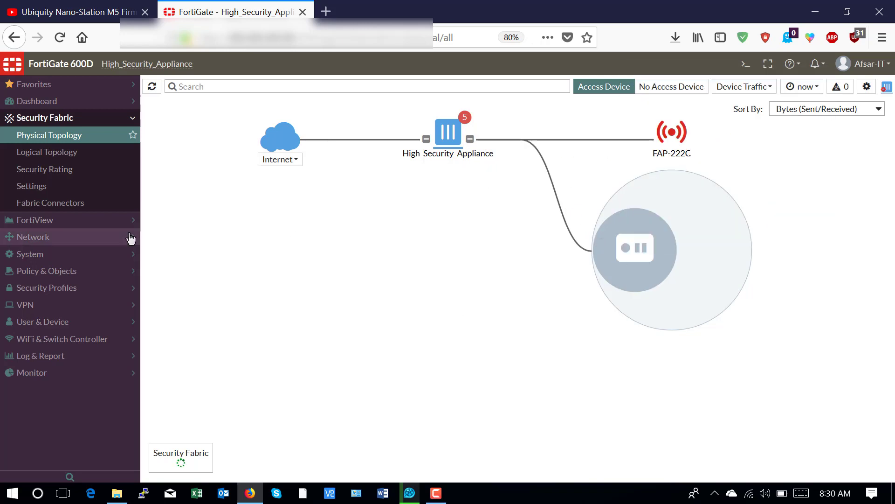
Switch to the Logical Topology view and inspect an interface's details.
left_click(62, 153)
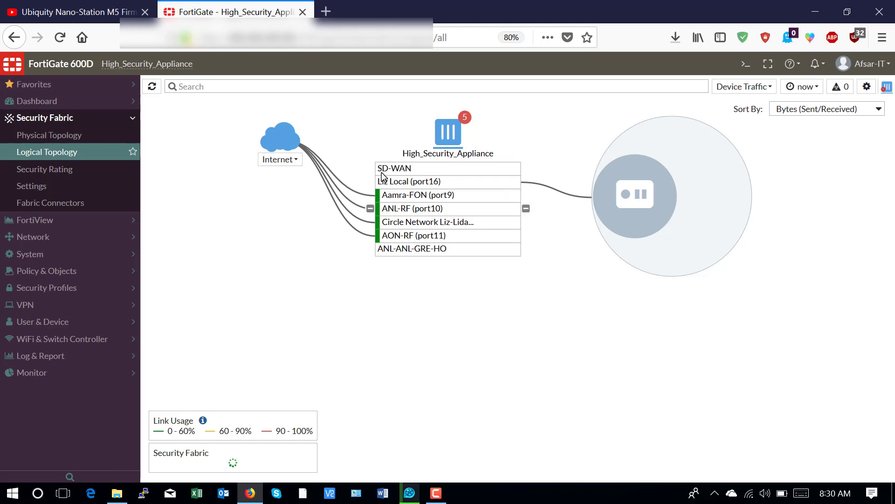
mouse_move(434, 187)
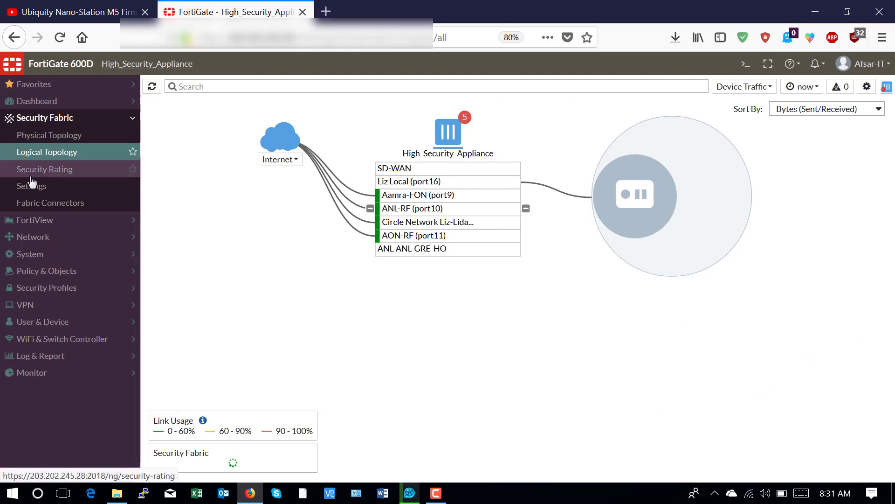
Open Security Rating (score +385) and scroll through the 2 critical and 3 medium failures.
left_click(58, 171)
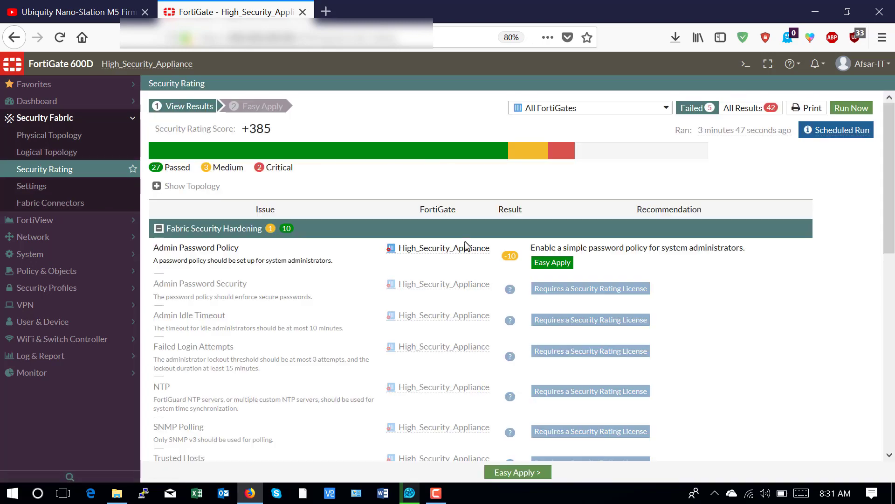
scroll(465, 246, "down", 5)
scroll(465, 245, "up", 5)
scroll(295, 195, "down", 1)
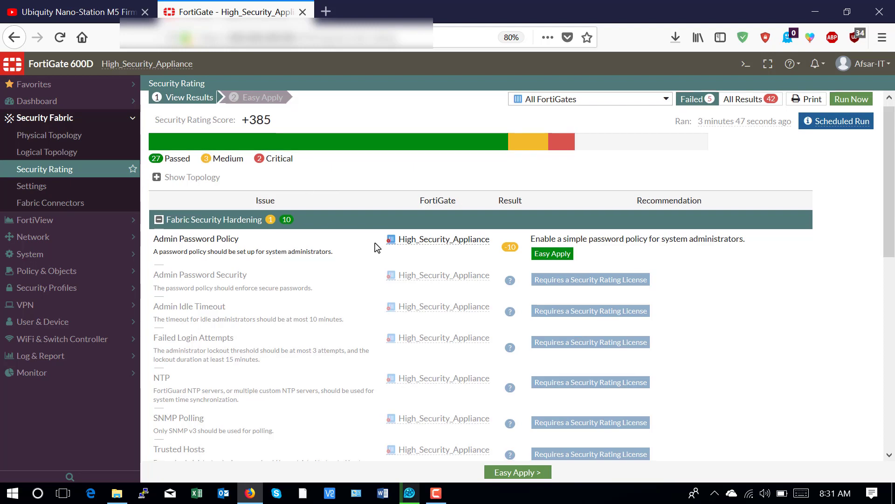
scroll(376, 245, "down", 2)
scroll(375, 243, "down", 7)
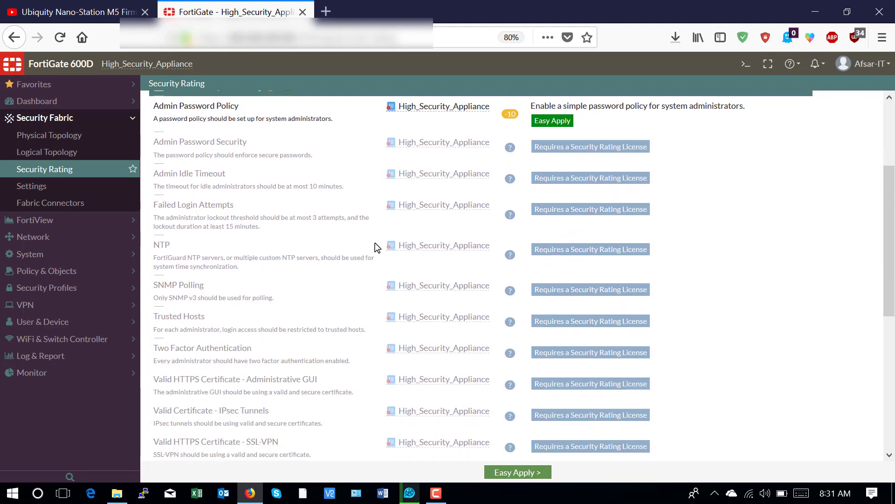
scroll(376, 245, "down", 5)
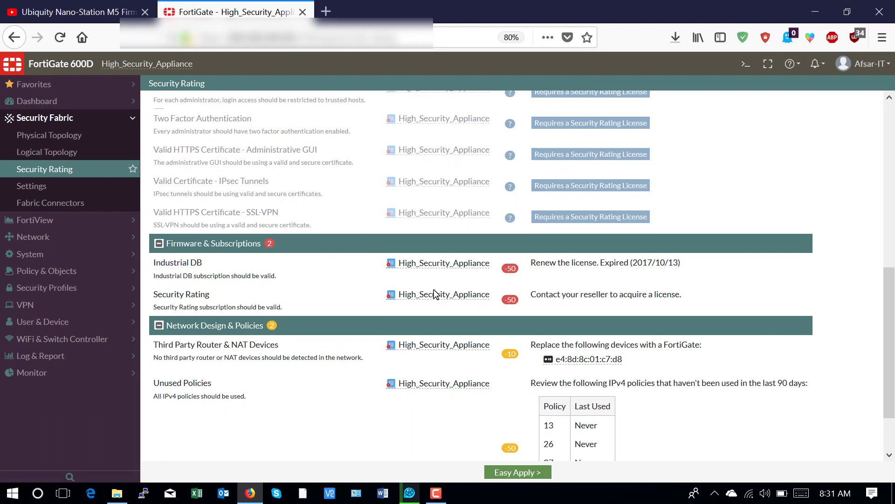
mouse_move(434, 294)
scroll(196, 265, "down", 1)
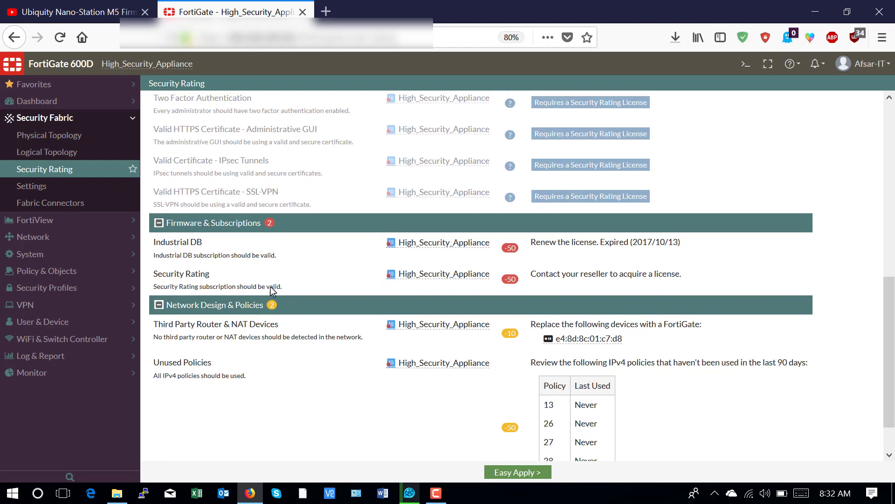
scroll(273, 287, "down", 1)
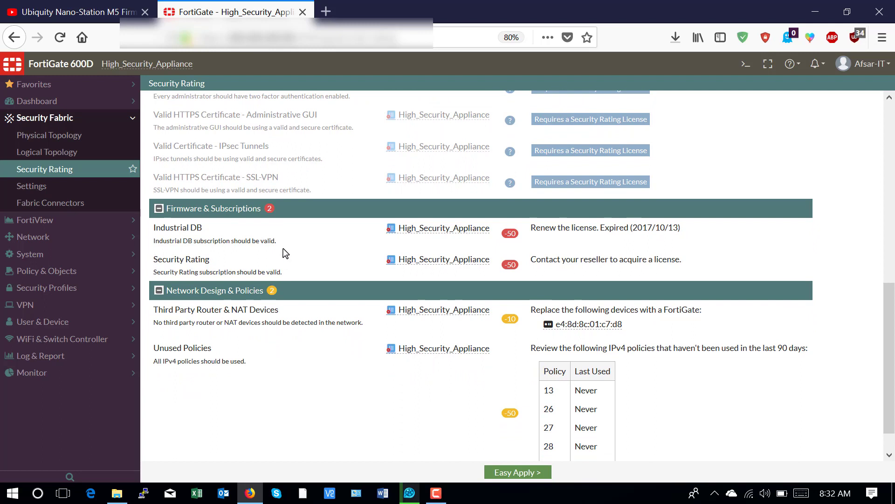
scroll(286, 252, "up", 1)
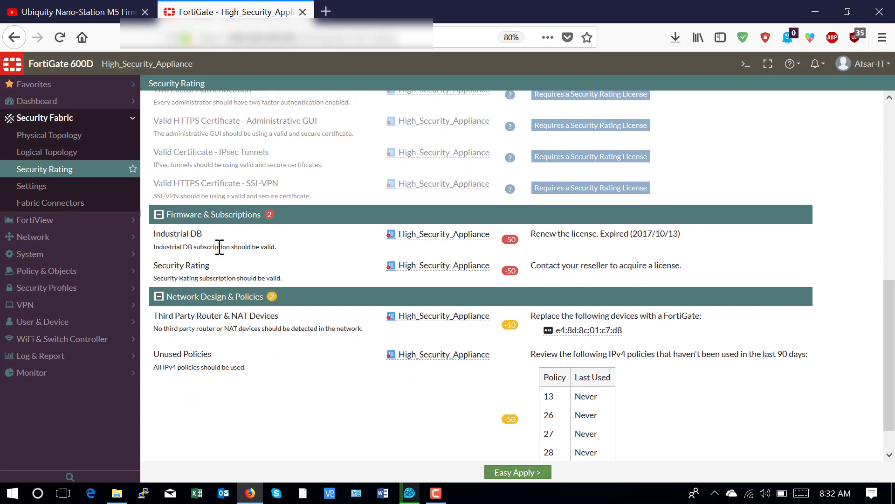
scroll(219, 248, "down", 3)
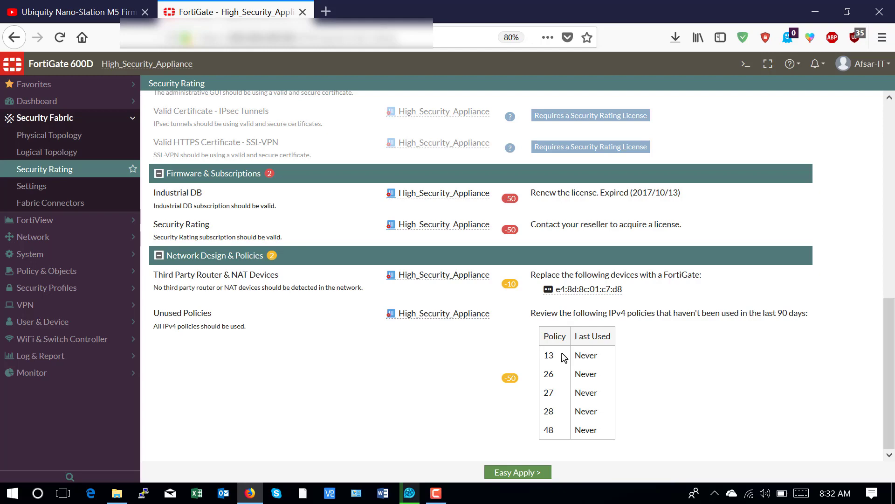
scroll(563, 357, "up", 10)
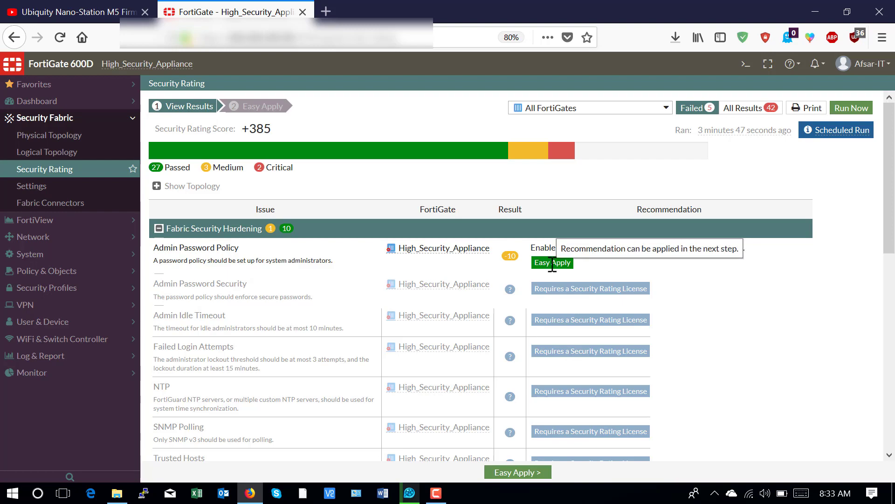
scroll(553, 264, "down", 8)
scroll(553, 264, "up", 8)
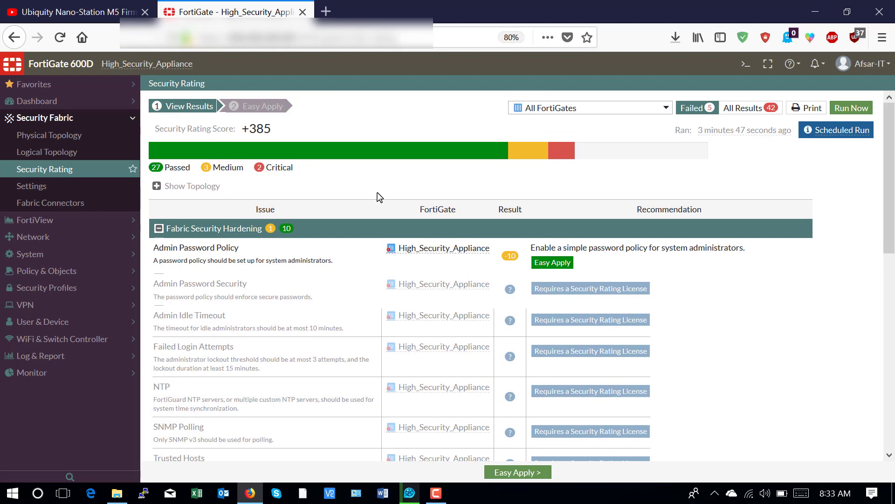
scroll(378, 193, "down", 1)
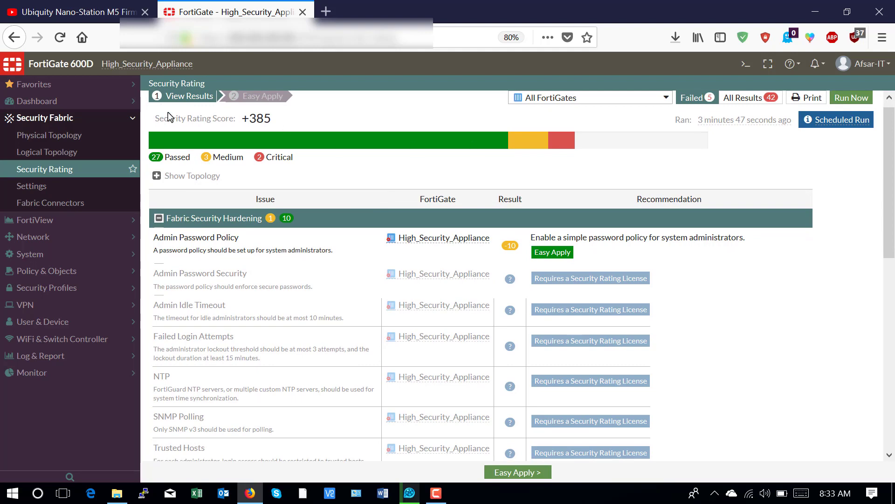
left_click(51, 186)
Review the Security Fabric Settings page, then open the empty Fabric Connectors list.
scroll(272, 321, "down", 3)
scroll(273, 322, "up", 3)
scroll(272, 321, "down", 3)
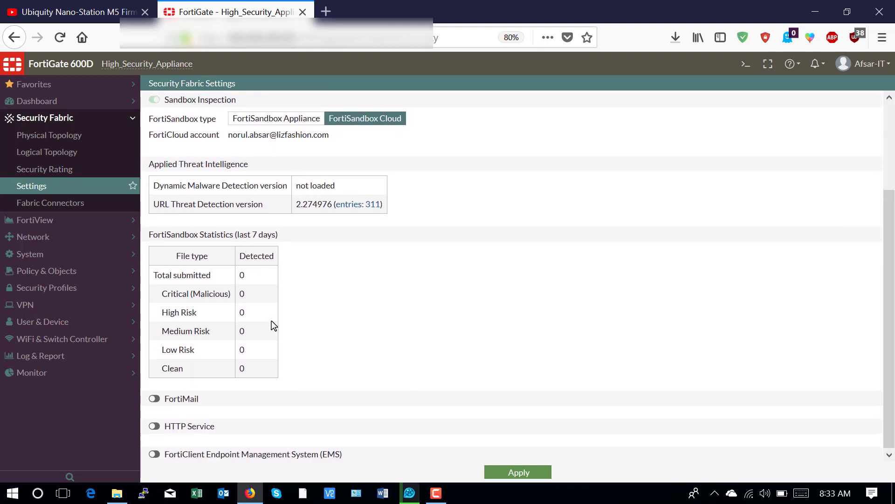
scroll(272, 320, "up", 3)
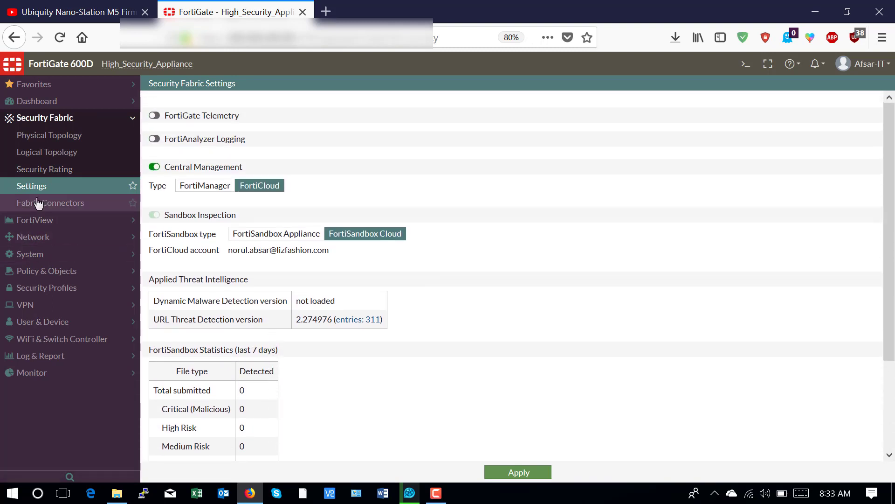
left_click(43, 203)
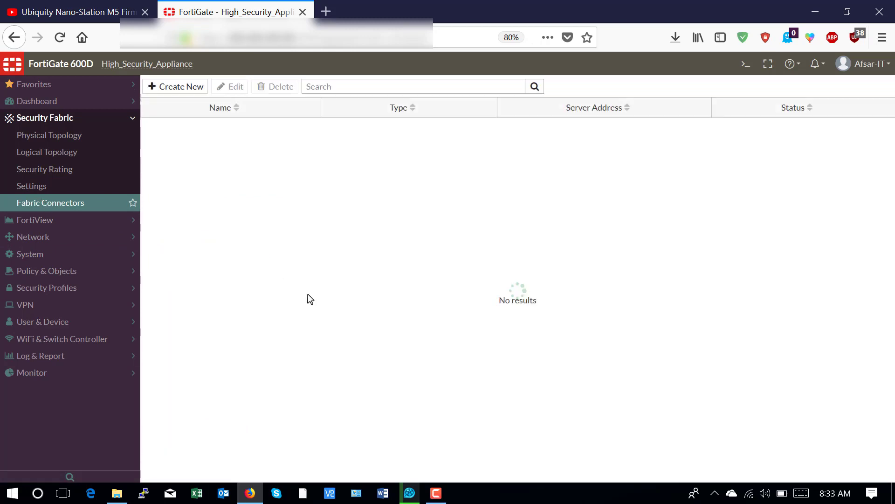
Expand the FortiView views in the sidebar and scroll through the menu.
left_click(46, 221)
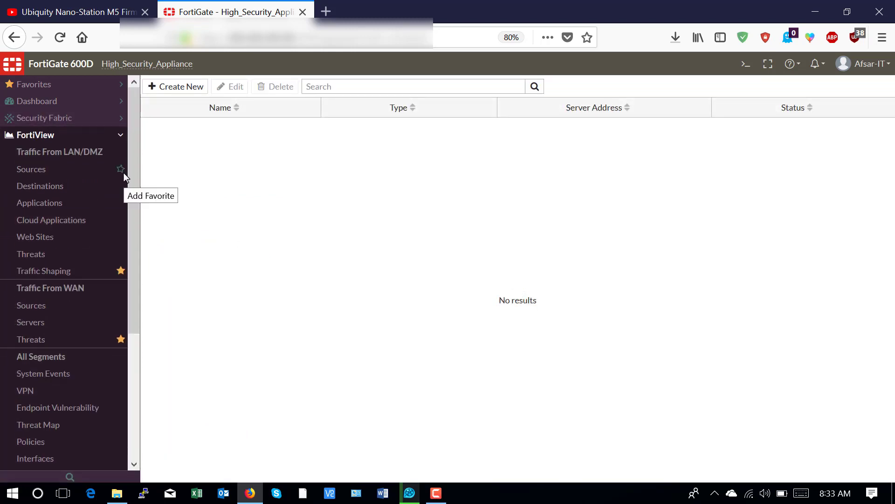
scroll(124, 174, "down", 3)
scroll(61, 192, "up", 3)
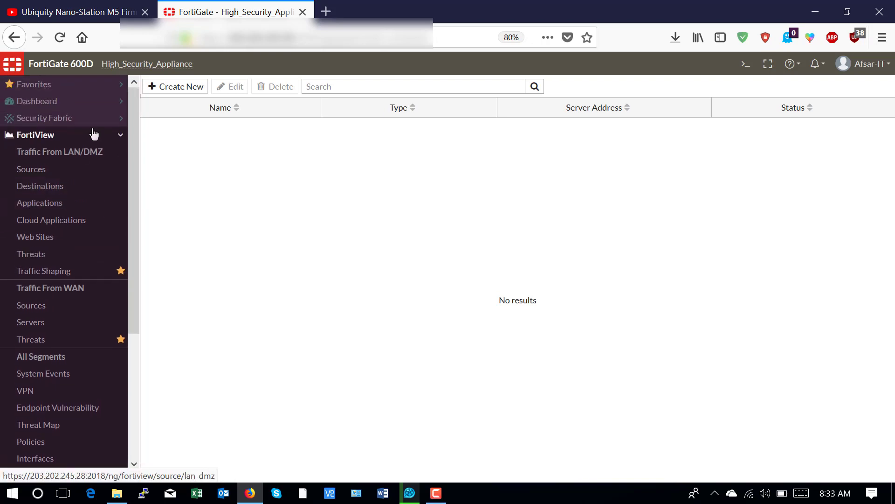
scroll(82, 187, "down", 2)
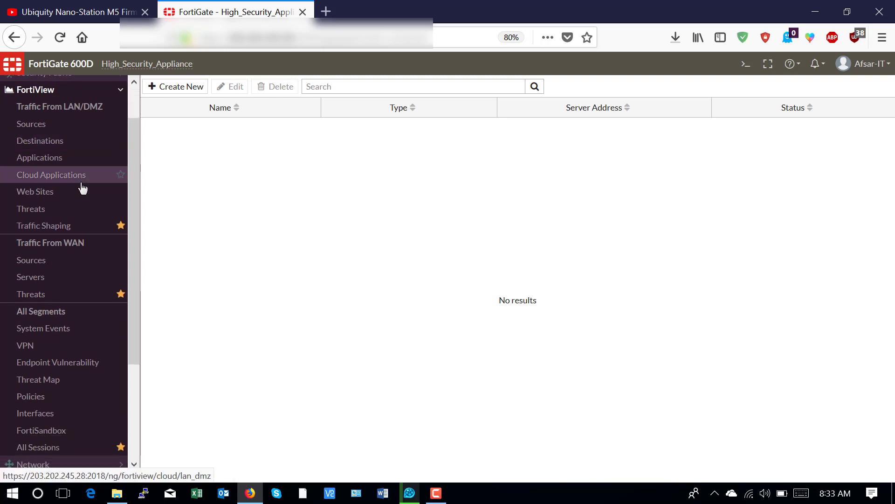
scroll(82, 188, "down", 1)
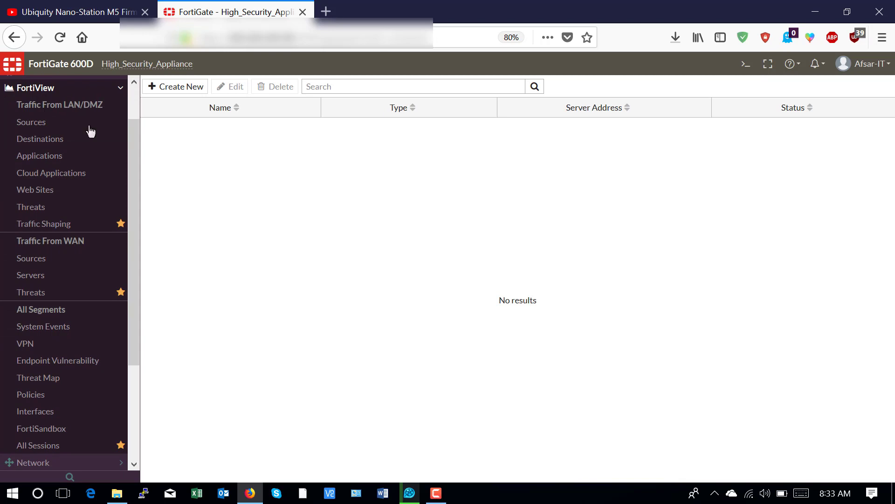
scroll(91, 243, "down", 3)
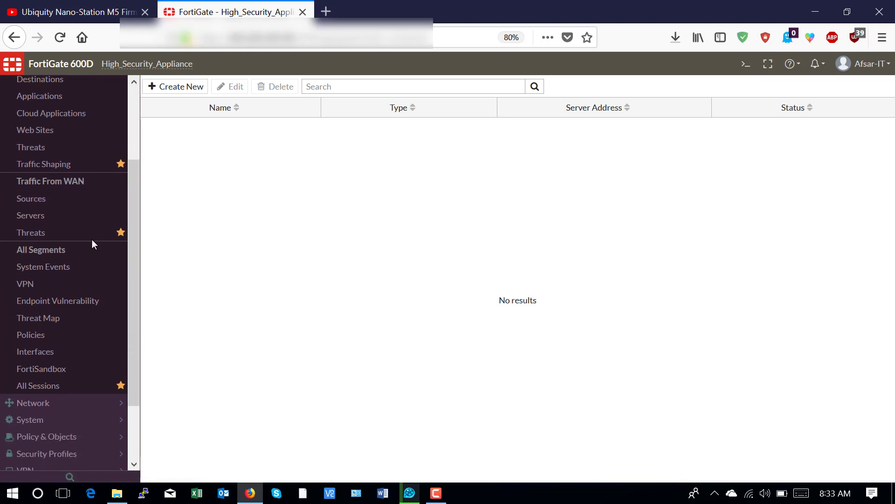
scroll(66, 334, "down", 1)
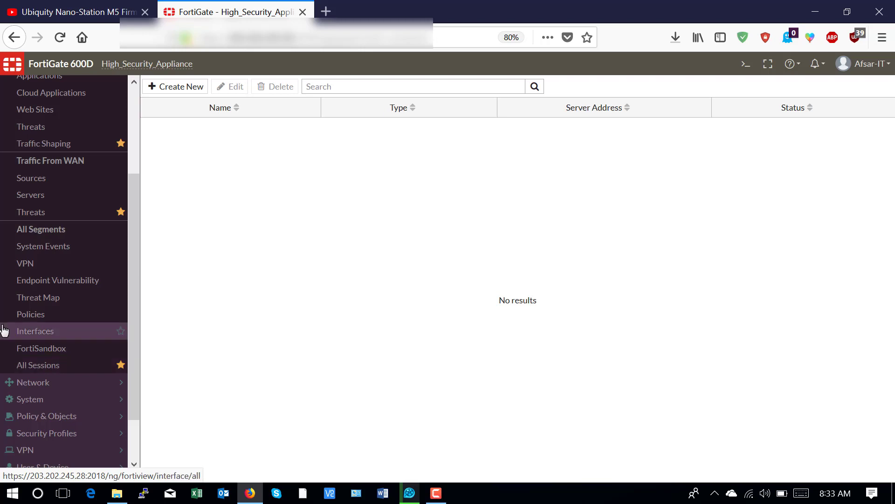
Open FortiView All Sessions (6530 sessions) and return the sidebar to the top.
left_click(42, 366)
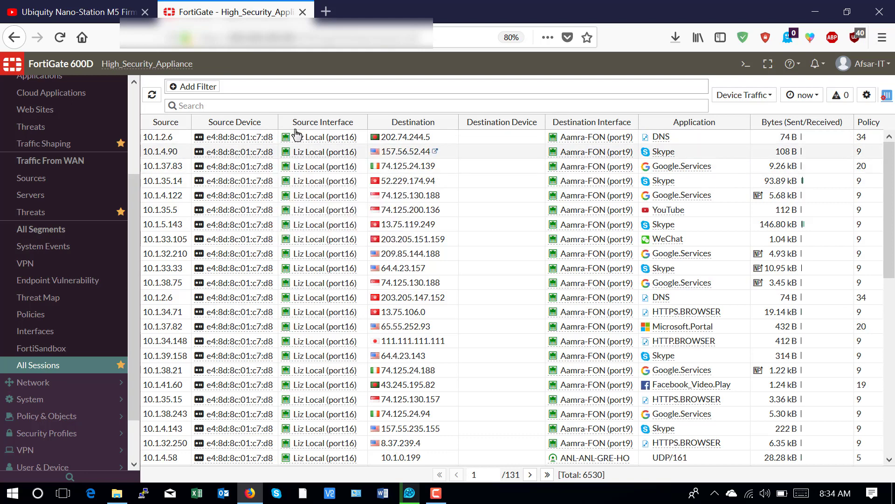
mouse_move(679, 173)
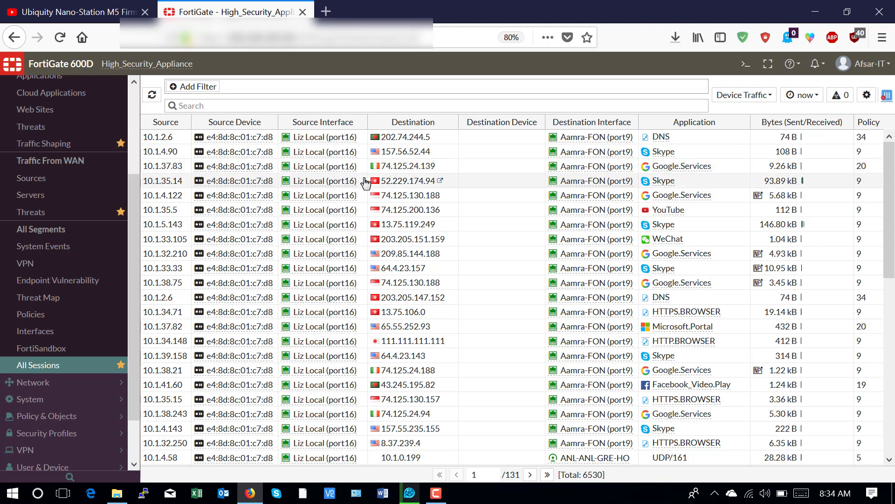
left_click_drag(133, 216, 138, 105)
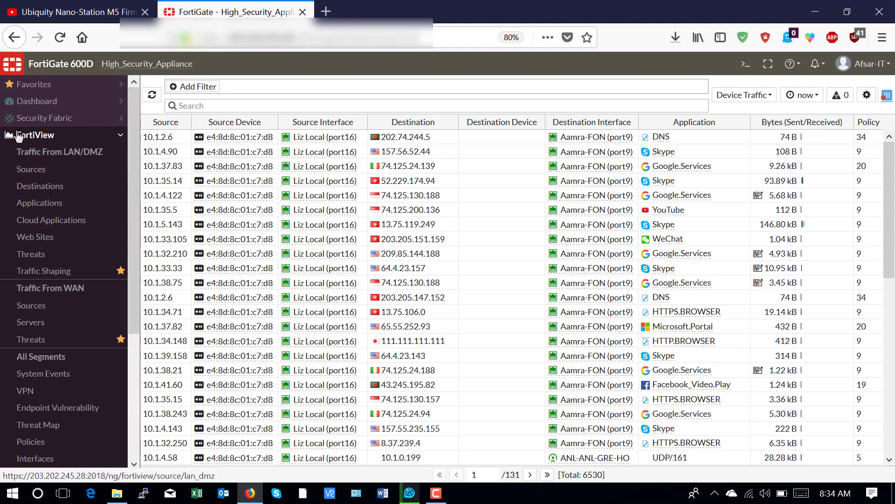
Browse the LAN/DMZ Sources, Destinations, Applications and Cloud Applications views.
left_click(28, 168)
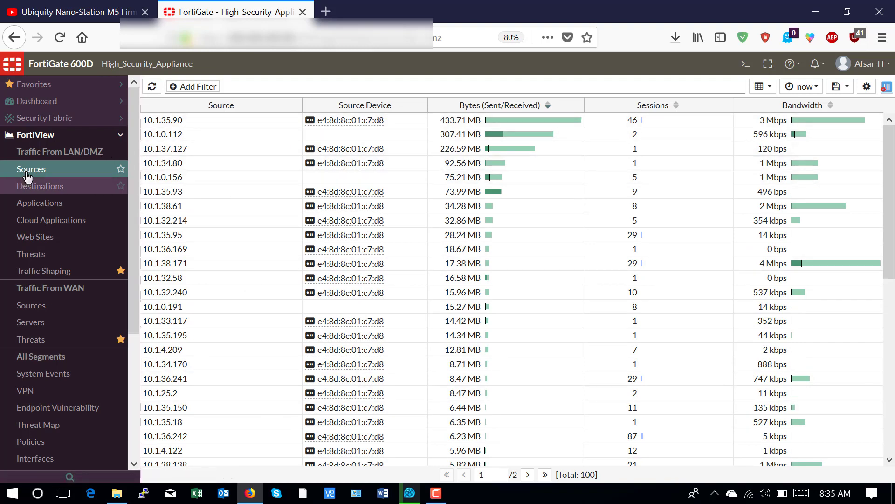
left_click(43, 192)
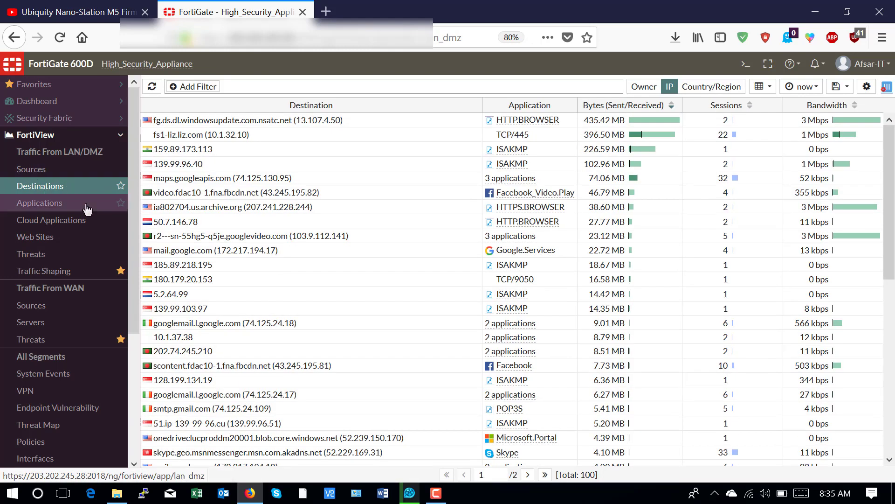
left_click(52, 206)
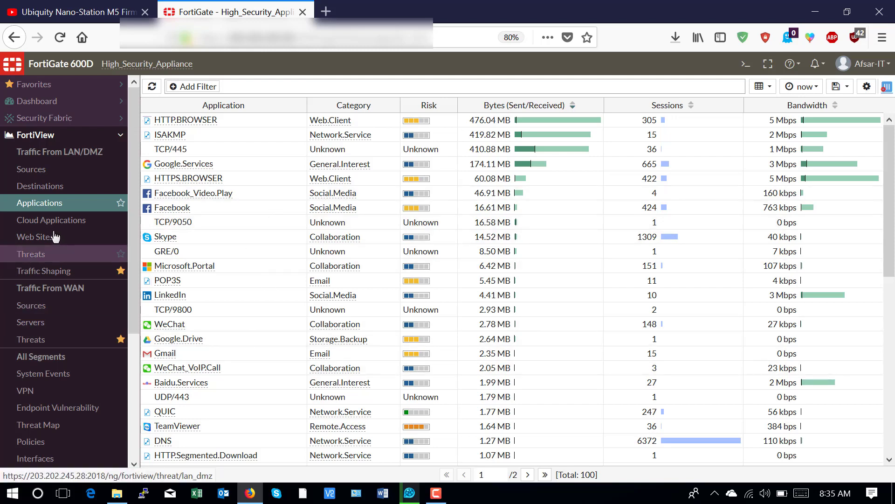
left_click(47, 220)
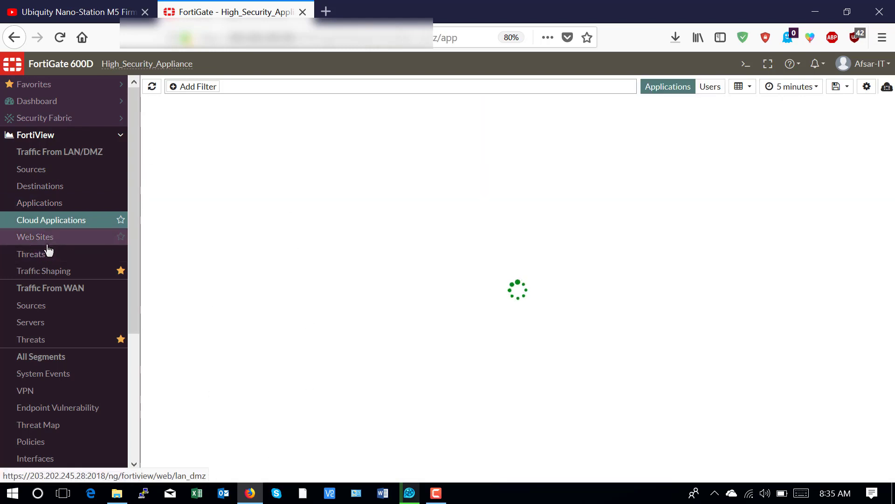
View LAN/DMZ Web Sites, then the Threats view showing no matching entries.
left_click(34, 239)
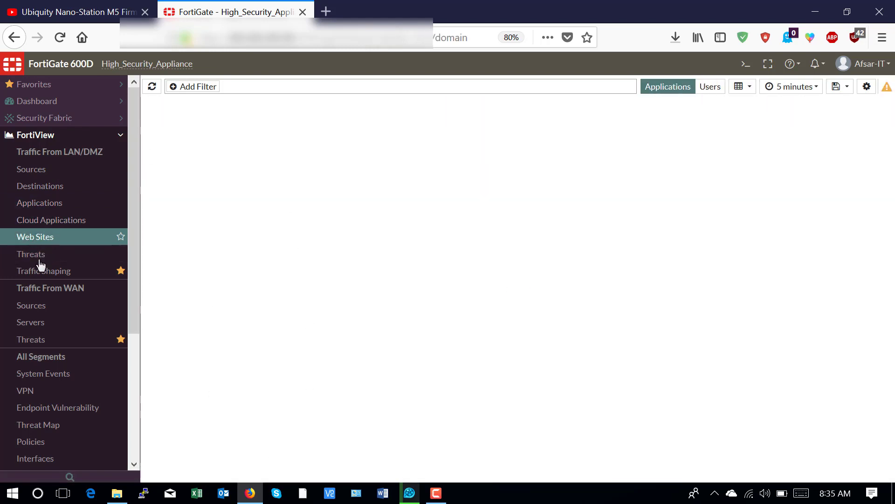
left_click(48, 256)
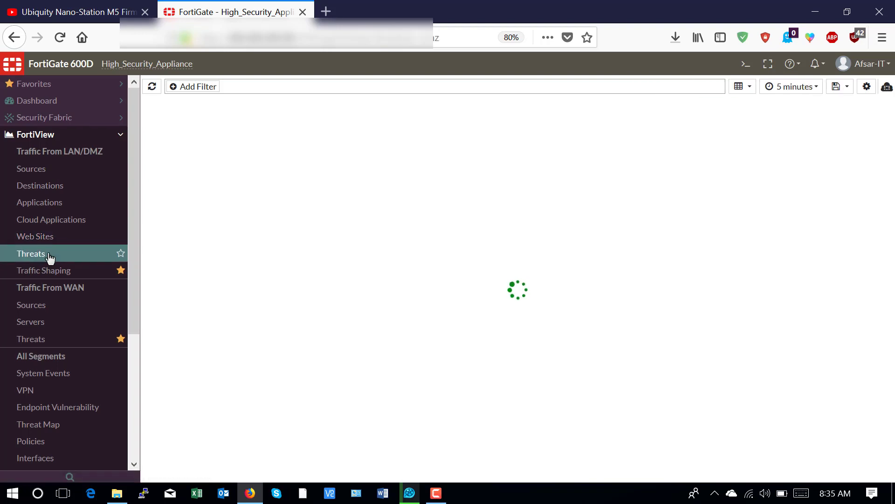
scroll(50, 257, "down", 2)
scroll(50, 257, "down", 4)
scroll(50, 257, "up", 5)
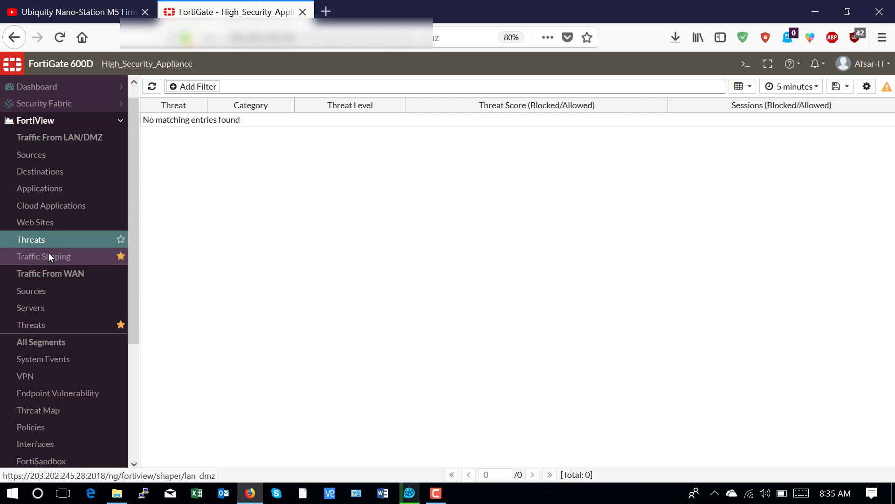
scroll(58, 340, "down", 3)
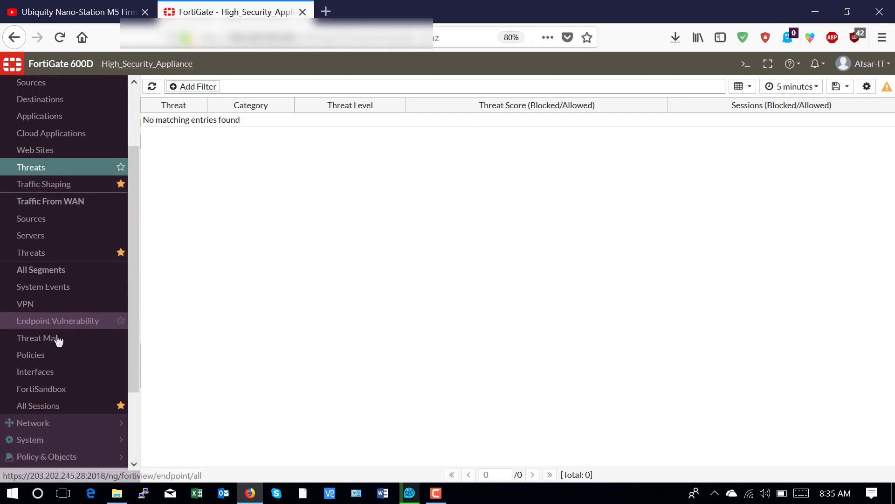
List all 25205 sessions in FortiView, then expand the Network menu in the sidebar.
left_click(39, 391)
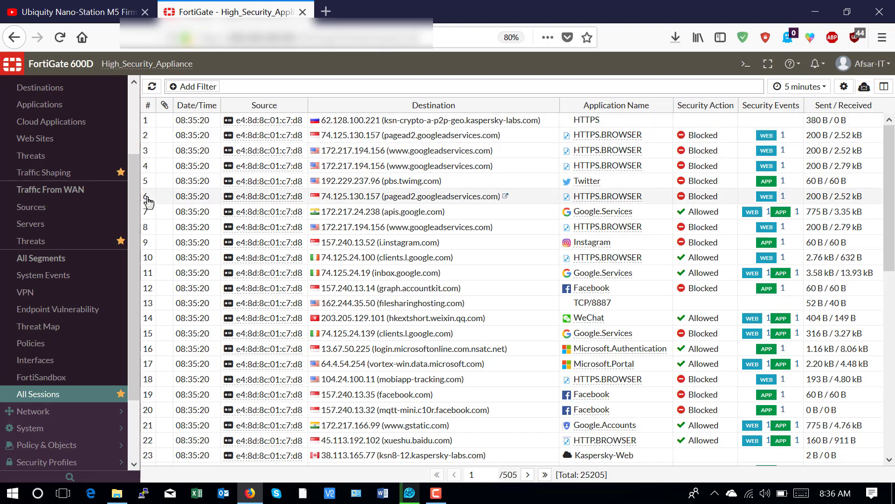
scroll(134, 193, "down", 2)
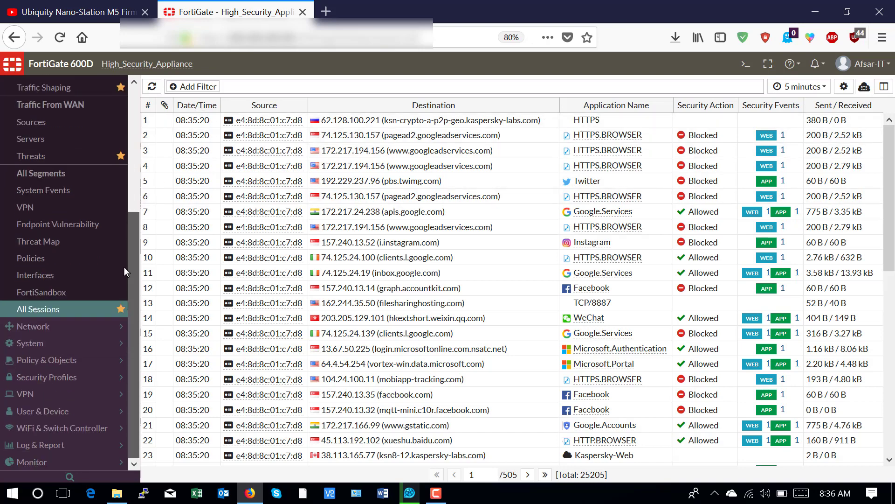
left_click(33, 326)
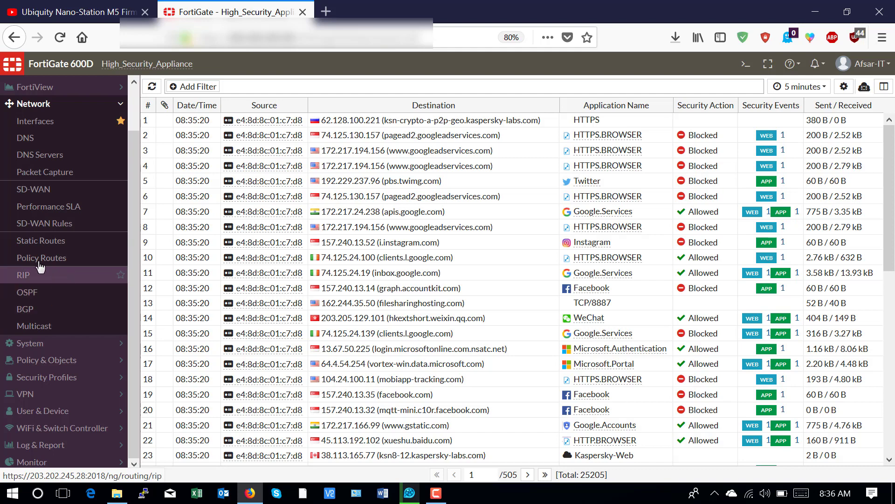
Open Network > Interfaces and inspect the ports, with only port16 up at 10.1.25.1.
left_click(55, 124)
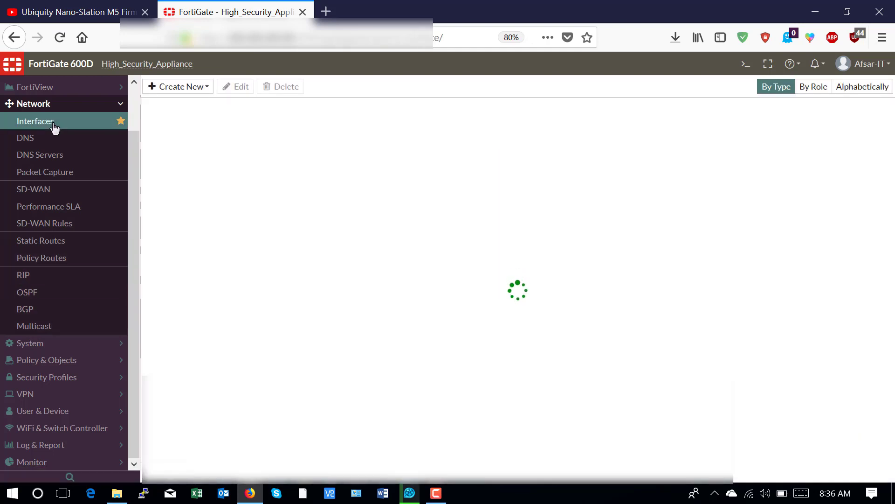
scroll(325, 267, "down", 2)
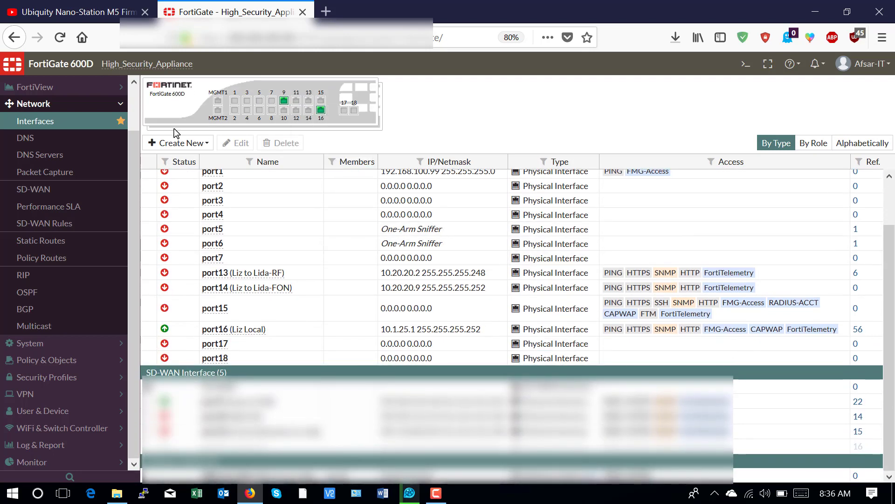
scroll(220, 231, "up", 2)
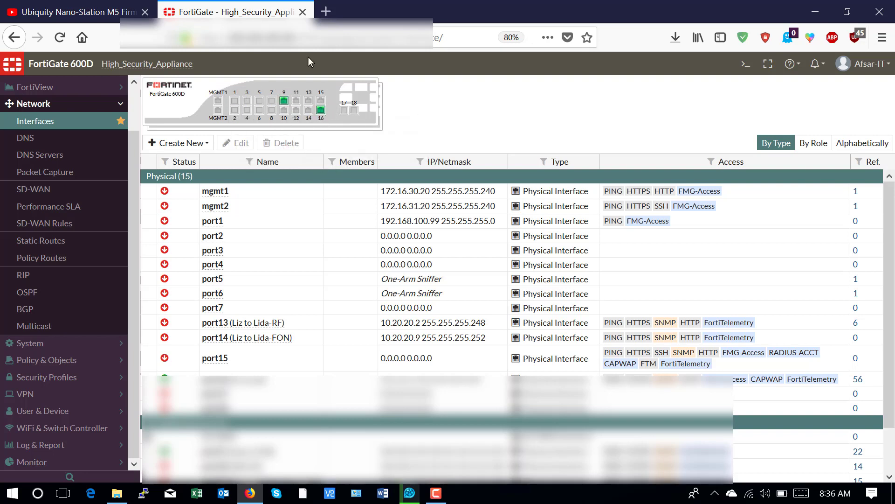
mouse_move(341, 117)
mouse_move(221, 112)
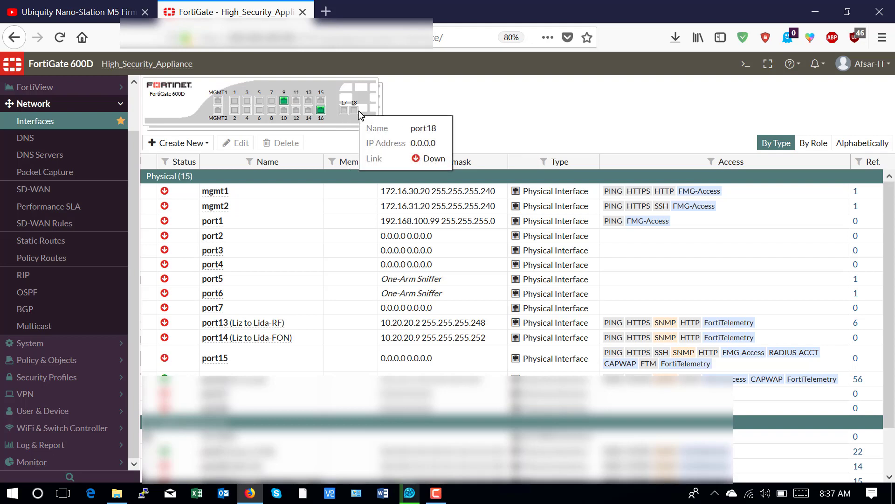
scroll(359, 210, "down", 1)
scroll(360, 209, "up", 1)
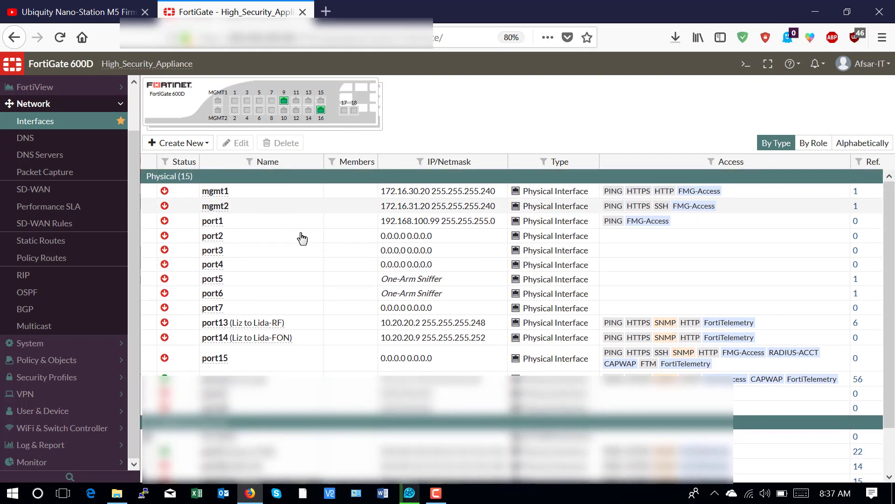
scroll(303, 280, "down", 2)
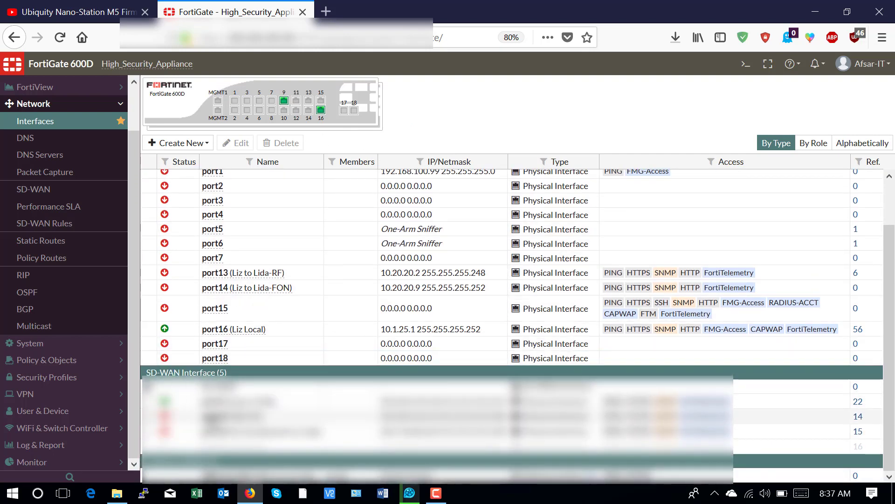
mouse_move(216, 405)
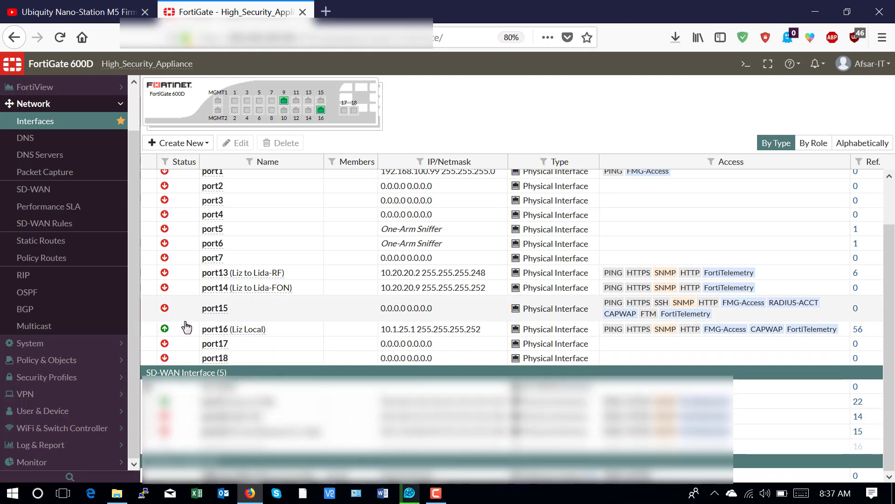
Open the Network DNS settings and the DNS Servers page.
mouse_move(256, 332)
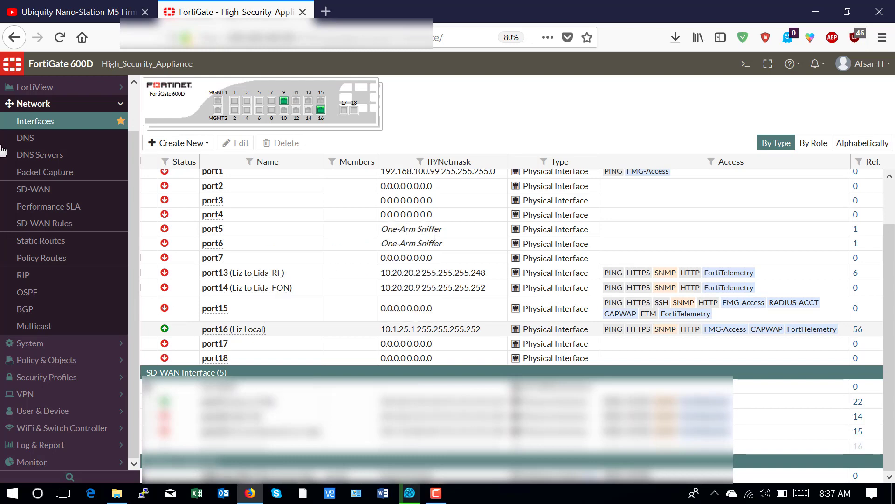
left_click(28, 137)
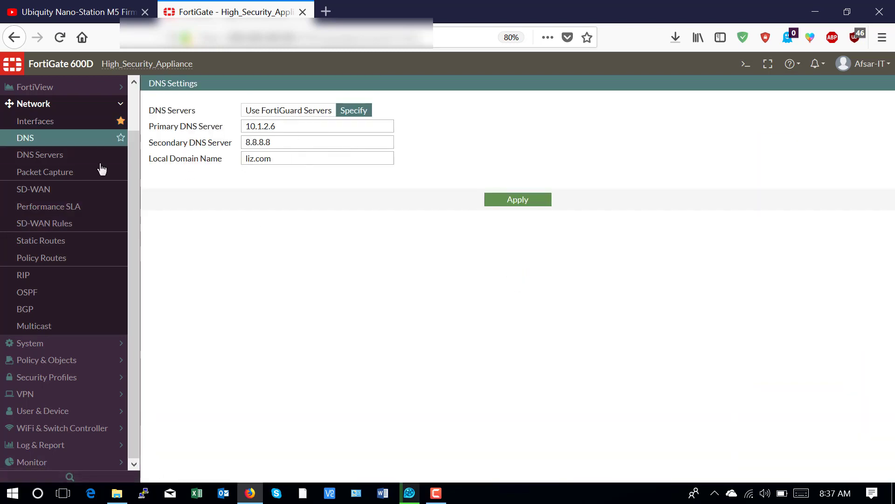
left_click(42, 154)
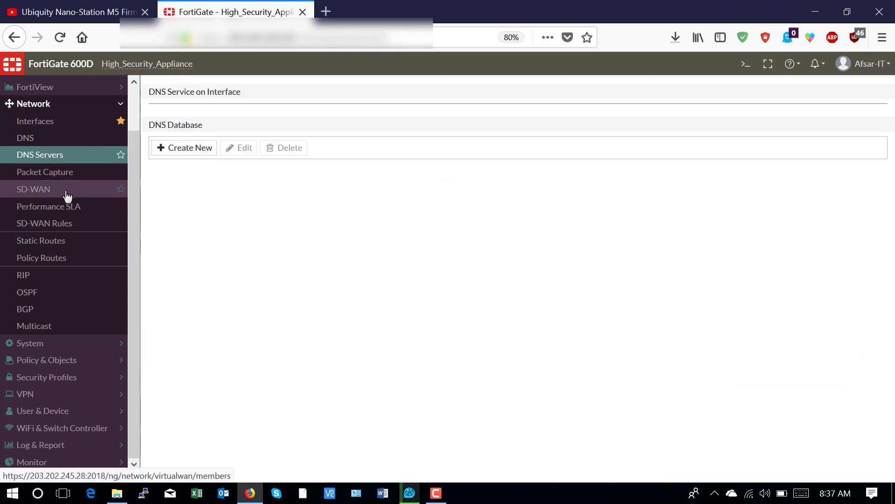
Review the SD-WAN page's four members and usage charts, port9 carrying 448.2 GB sent.
left_click(49, 190)
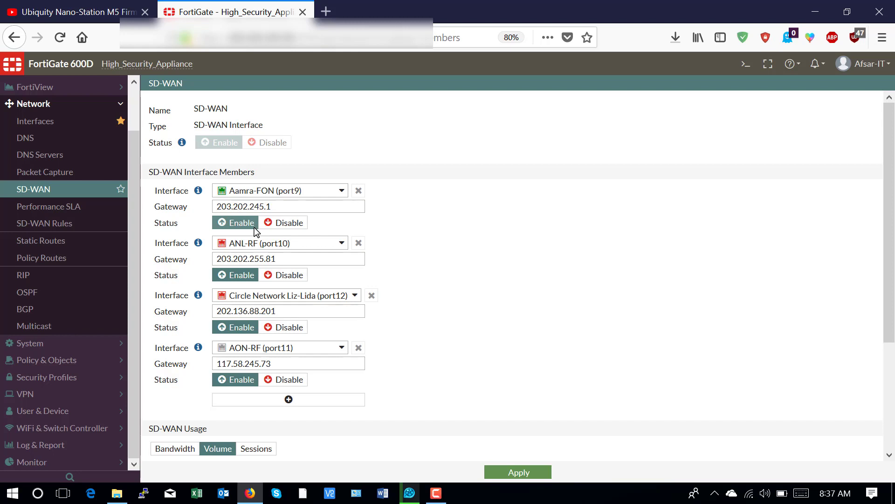
scroll(254, 230, "down", 3)
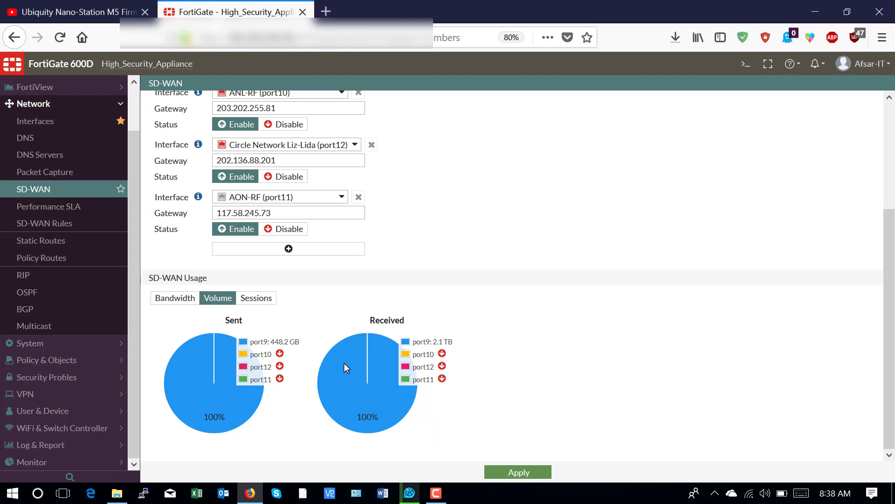
scroll(337, 220, "up", 2)
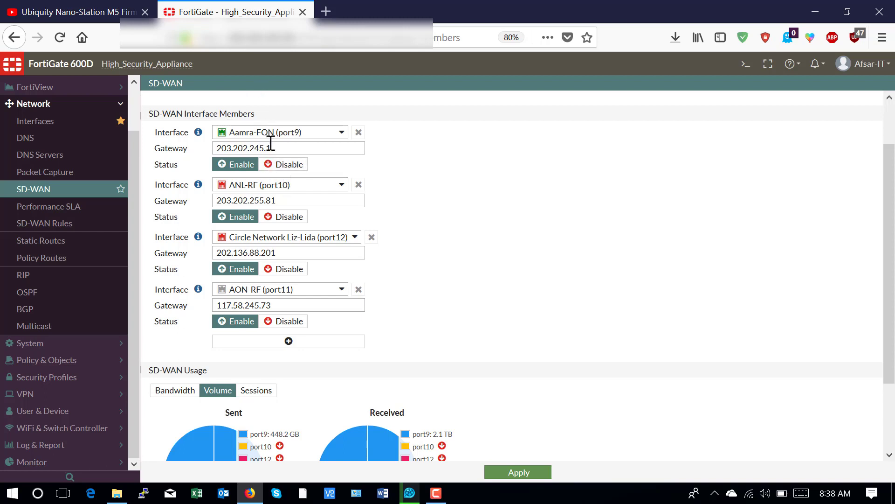
mouse_move(272, 188)
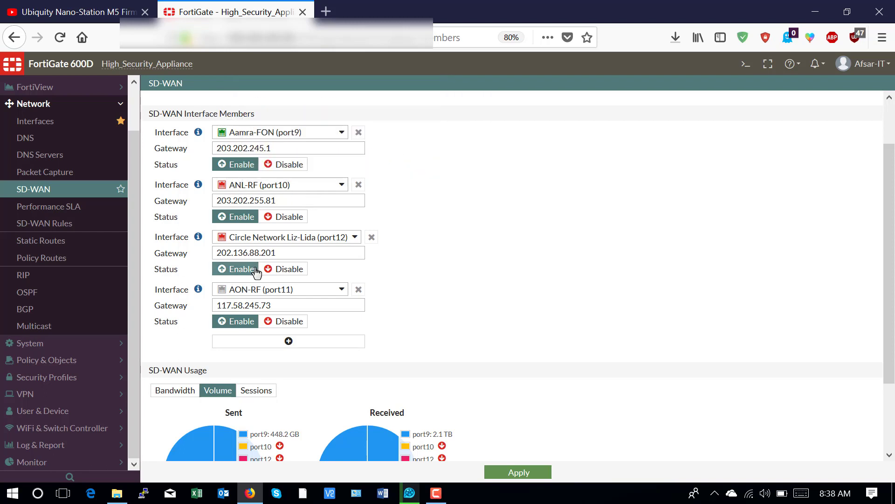
scroll(294, 231, "down", 2)
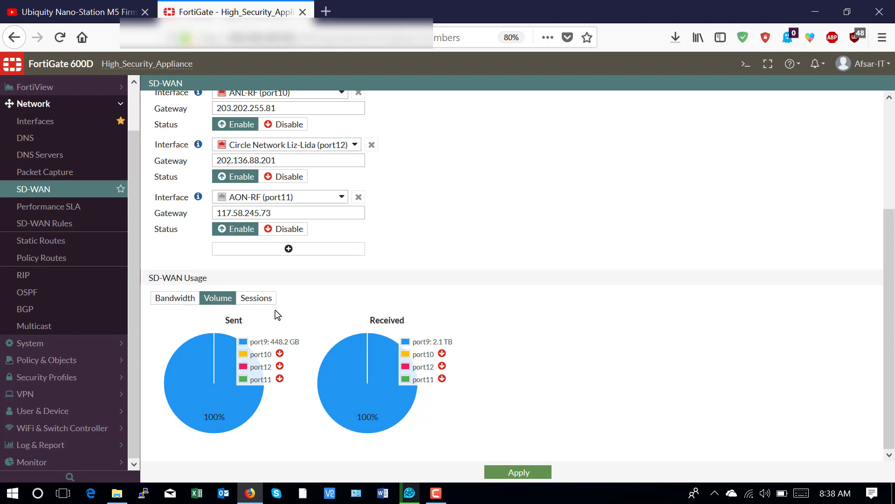
Inspect the Ping_Google SLA, static routes and the eight policy routes, then expand System.
left_click(99, 214)
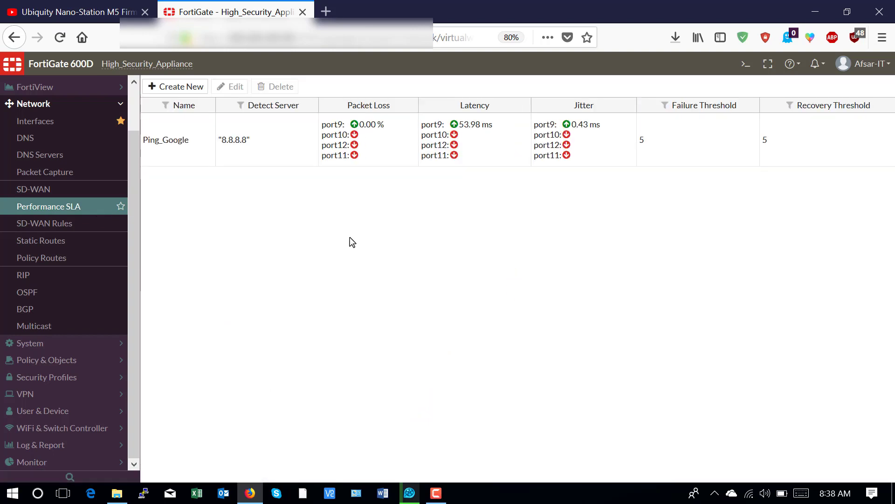
left_click(251, 146)
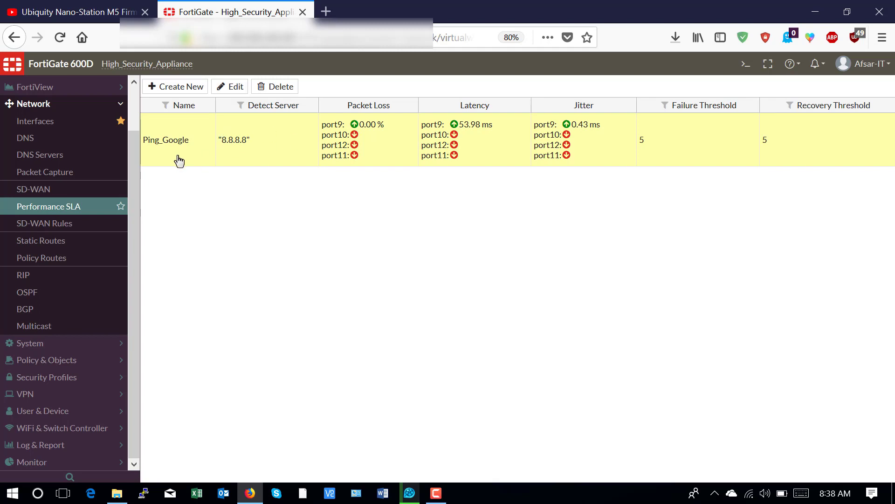
left_click(55, 240)
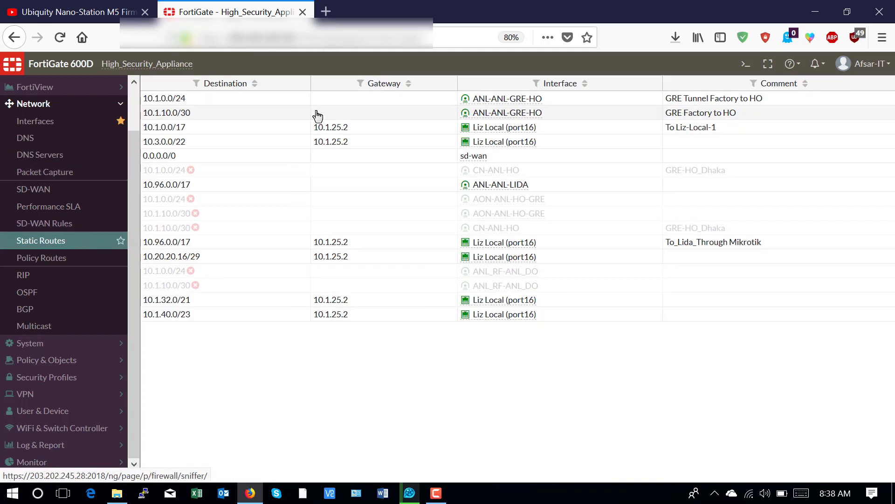
left_click(41, 257)
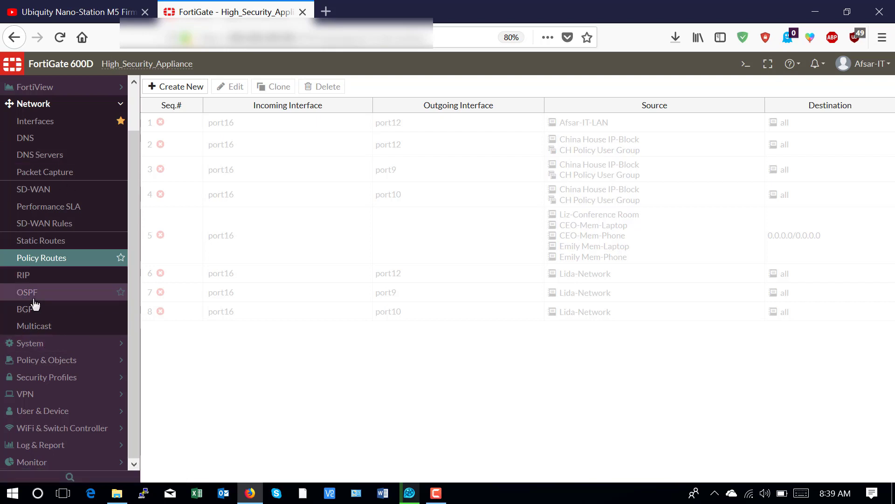
left_click(32, 344)
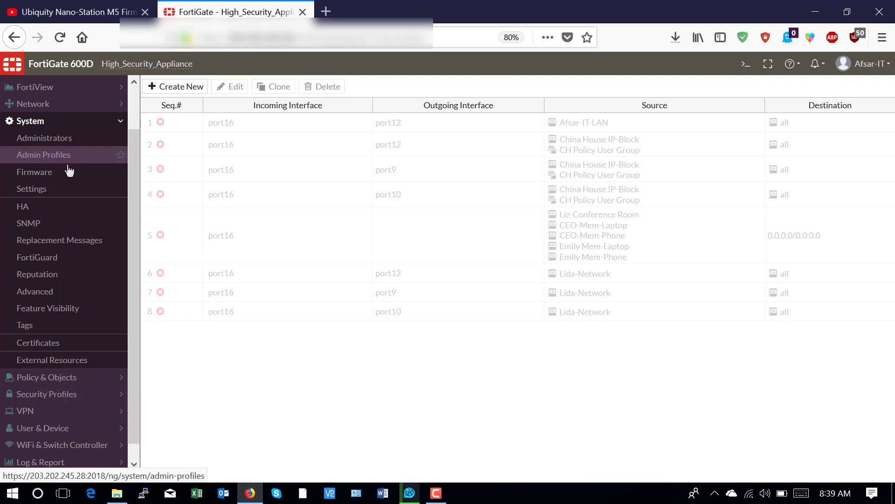
Browse firmware and general system settings, ending on HA status with one Master unit.
left_click(41, 174)
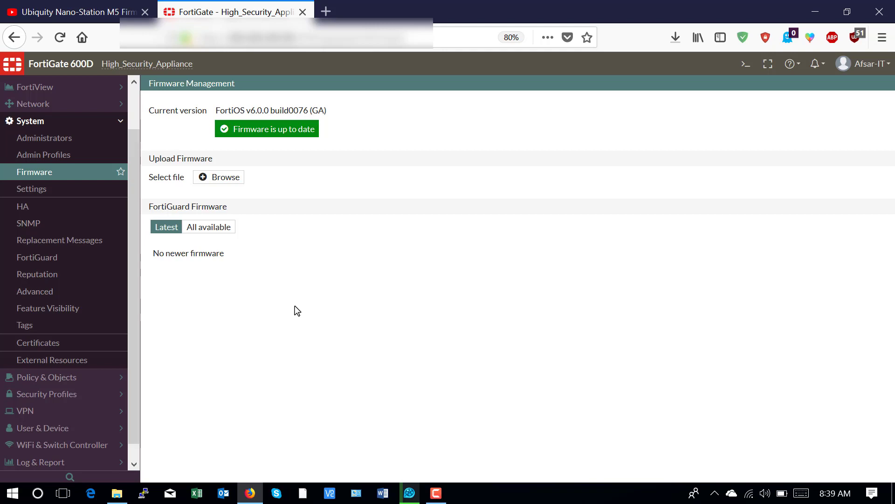
left_click(51, 194)
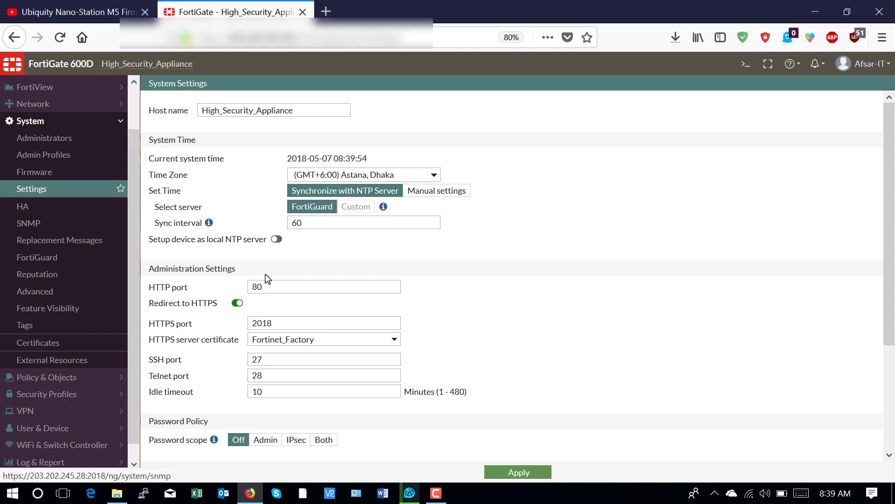
scroll(266, 275, "down", 1)
scroll(267, 278, "up", 1)
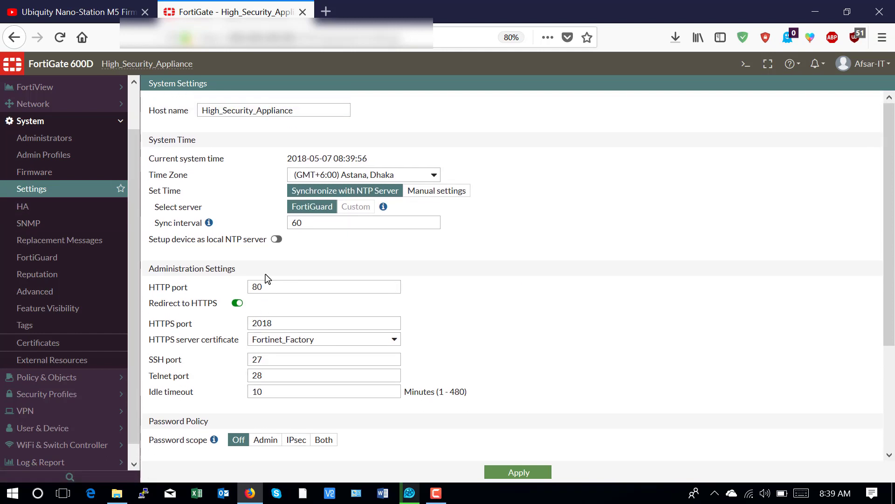
scroll(278, 189, "down", 2)
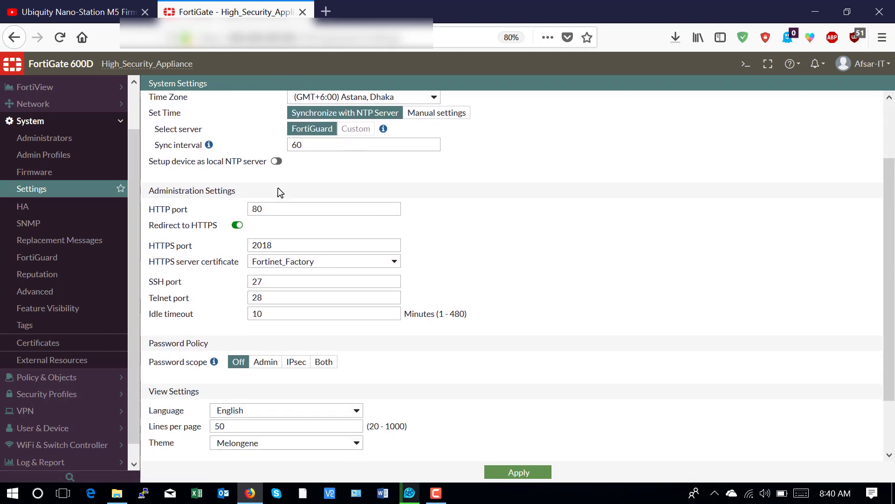
scroll(279, 192, "down", 1)
scroll(279, 193, "up", 3)
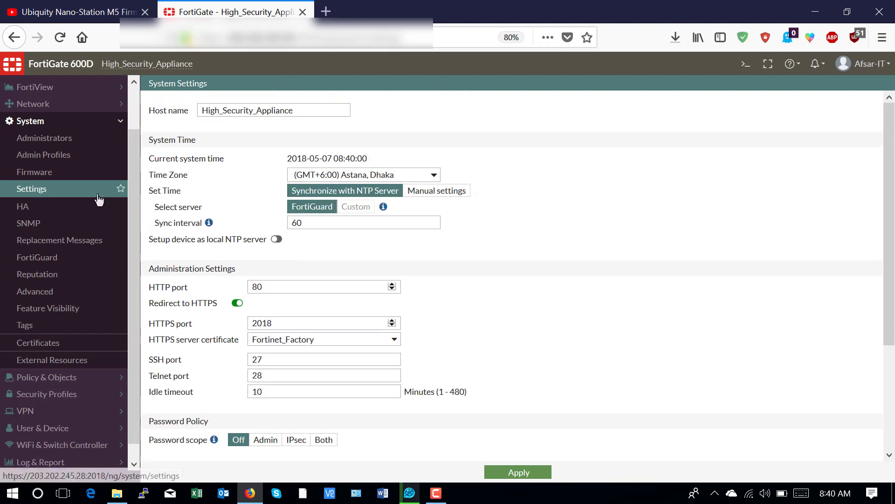
left_click(42, 209)
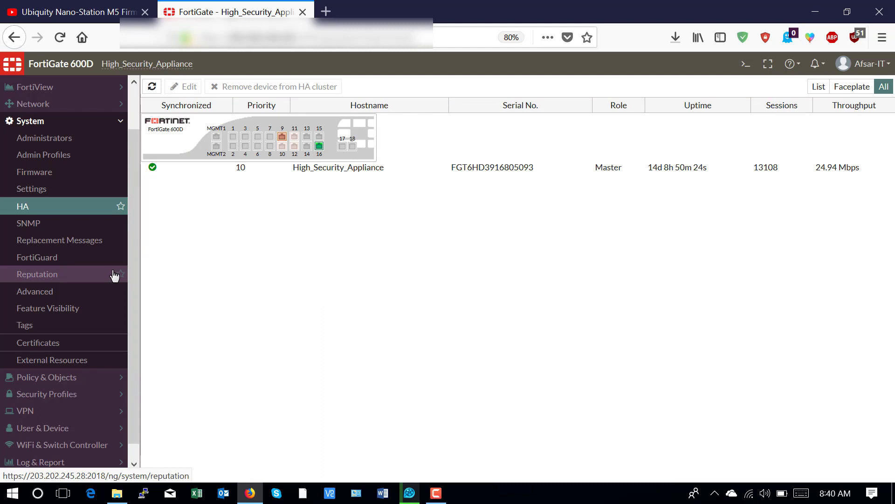
View SNMP, replacement messages and FortiGuard licenses, ending on the Reputation lookup page.
left_click(29, 224)
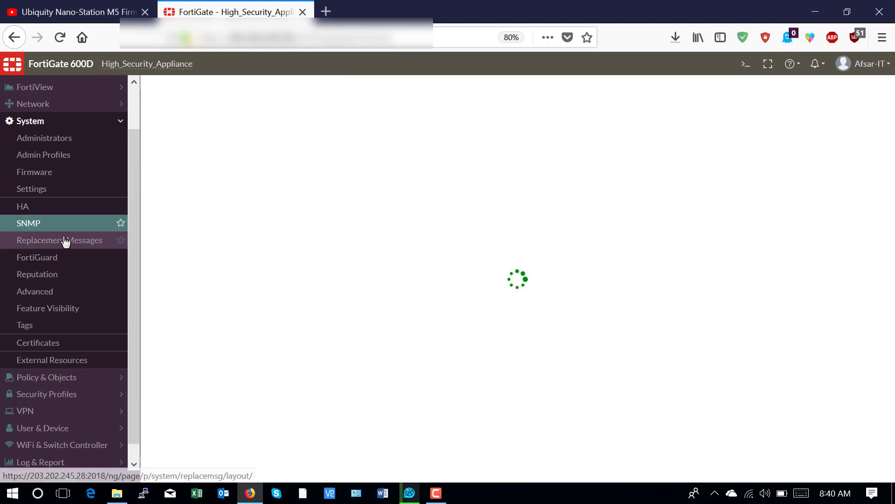
left_click(51, 240)
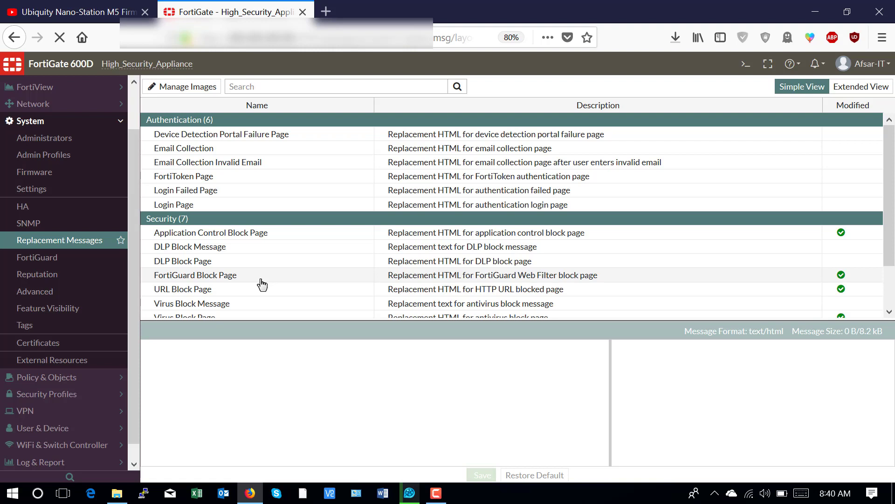
left_click(46, 263)
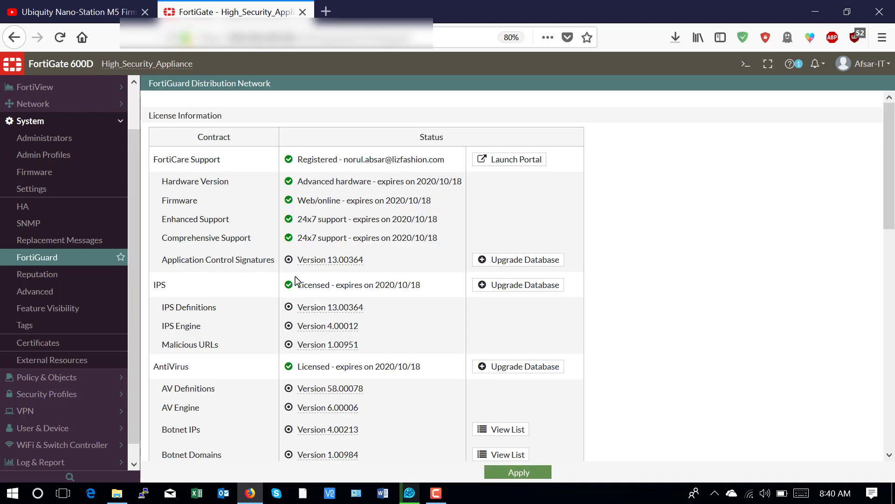
scroll(295, 276, "down", 10)
scroll(295, 280, "up", 10)
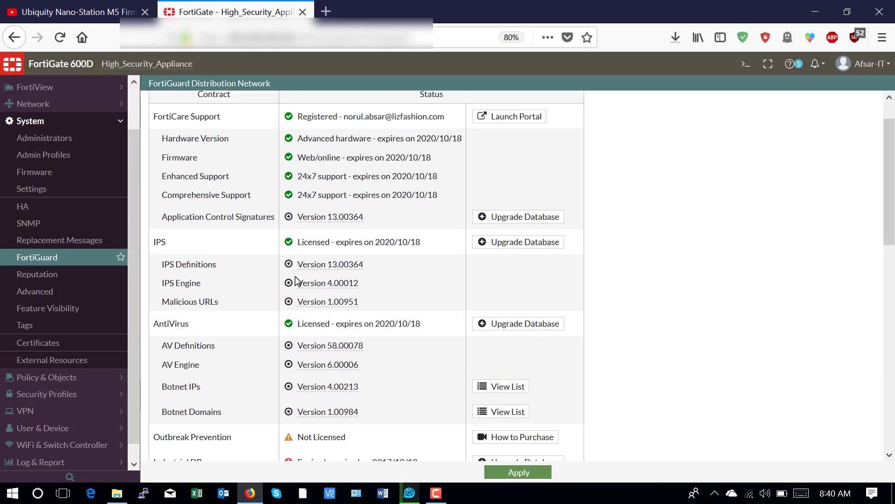
scroll(295, 279, "down", 10)
scroll(295, 276, "down", 3)
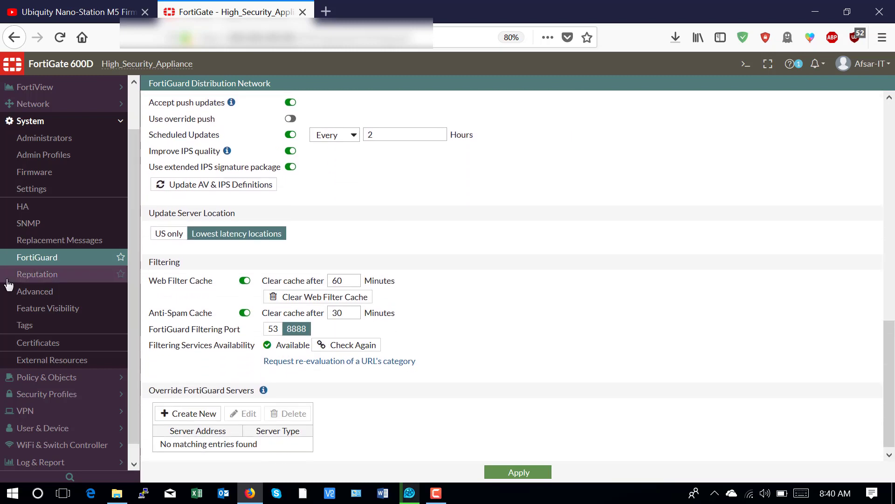
left_click(24, 280)
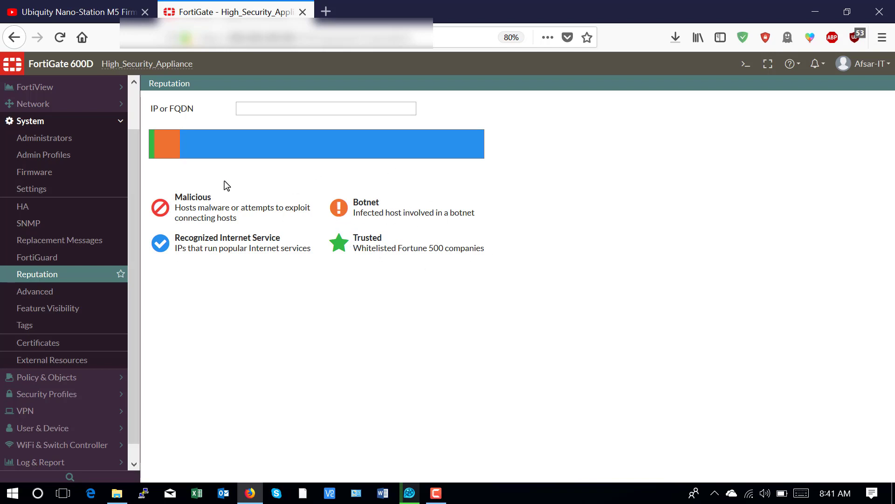
Focus the empty IP or FQDN lookup field, then switch to System > Advanced.
left_click(254, 112)
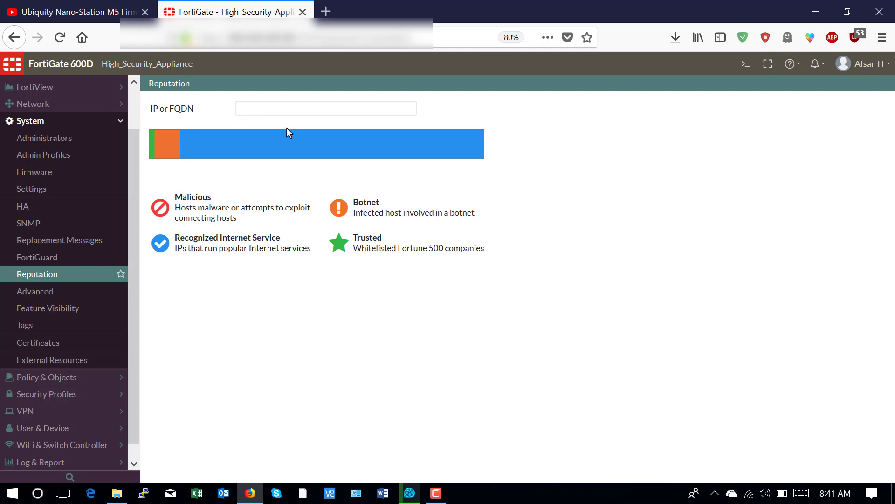
left_click(249, 107)
left_click(35, 299)
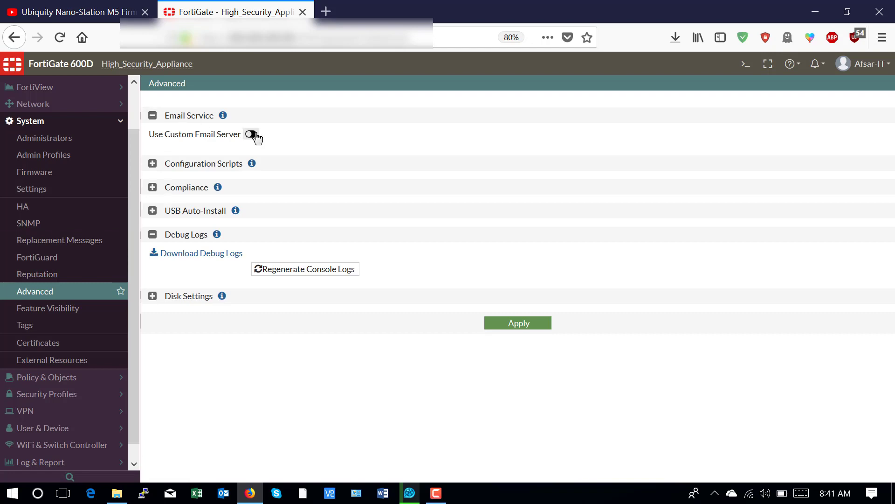
Expand Configuration Scripts, Compliance, USB Auto-Install and Disk Settings, then open Feature Visibility.
left_click(152, 163)
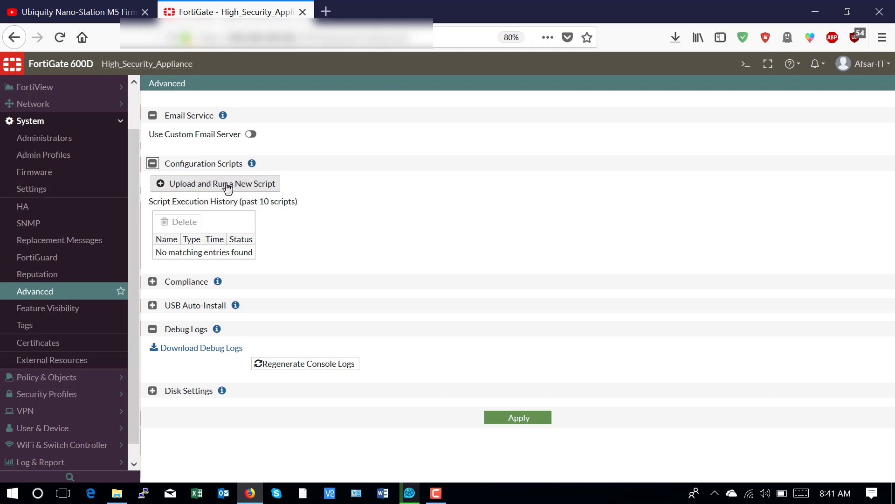
left_click(153, 282)
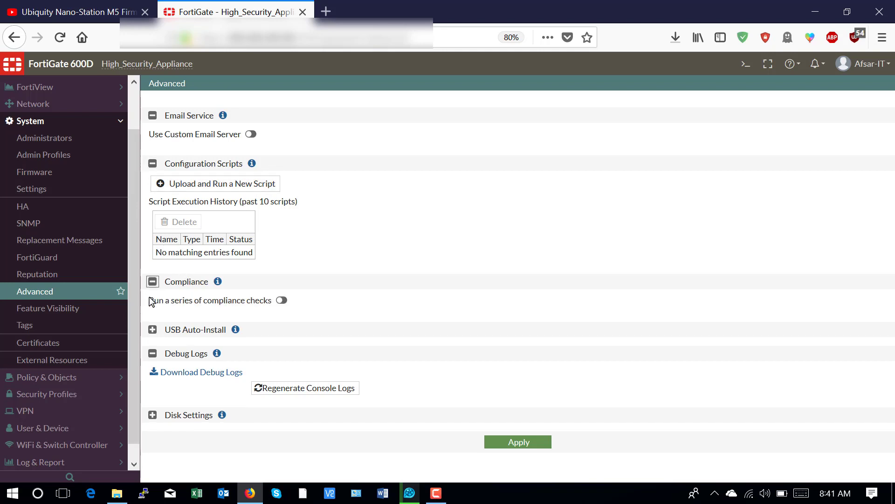
left_click(152, 329)
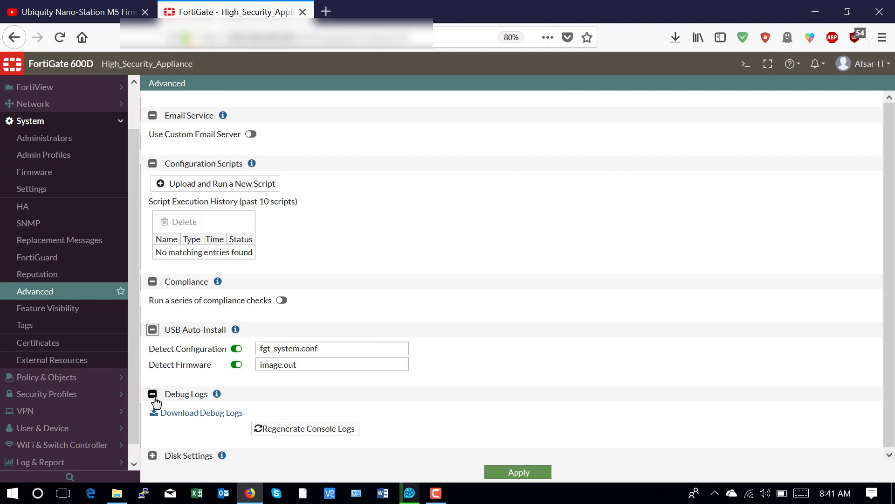
left_click(152, 455)
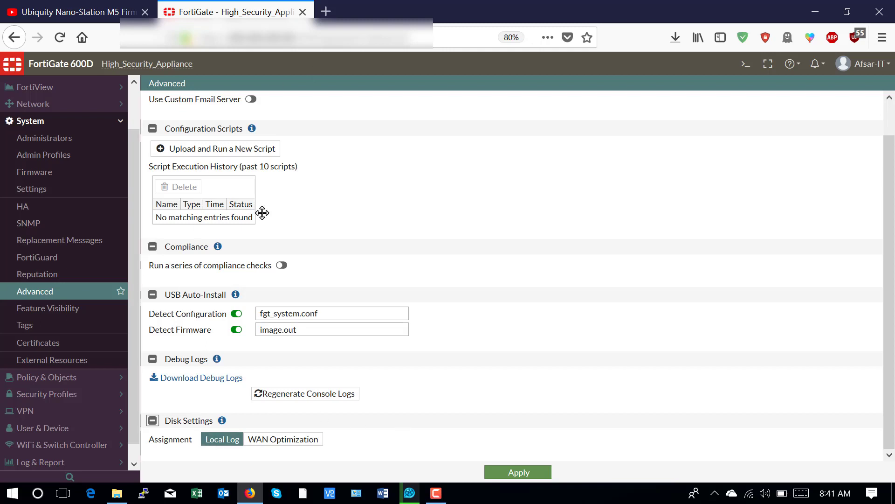
scroll(259, 212, "up", 2)
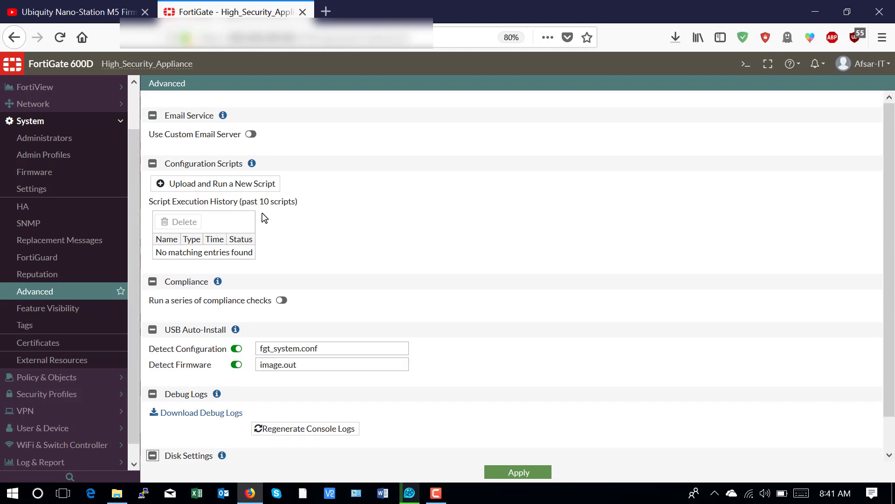
left_click(29, 308)
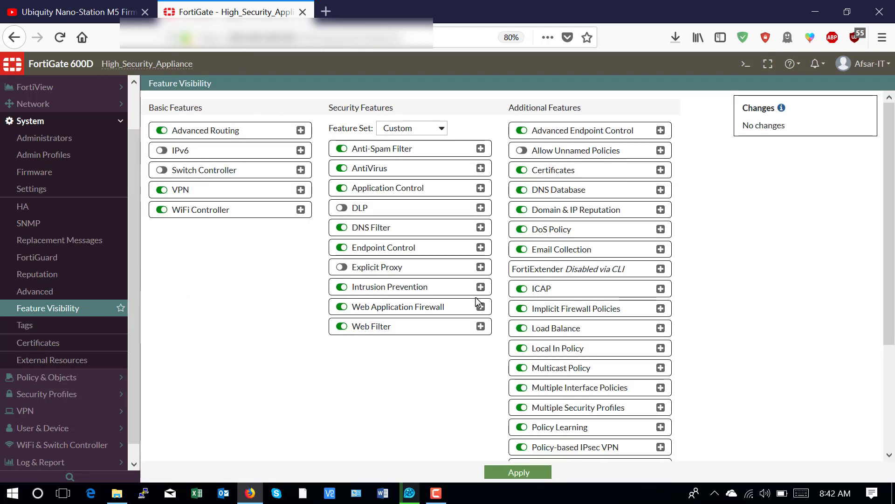
Scroll through the Feature Visibility toggles, then open Tags showing the default category.
scroll(399, 370, "down", 3)
scroll(399, 371, "up", 3)
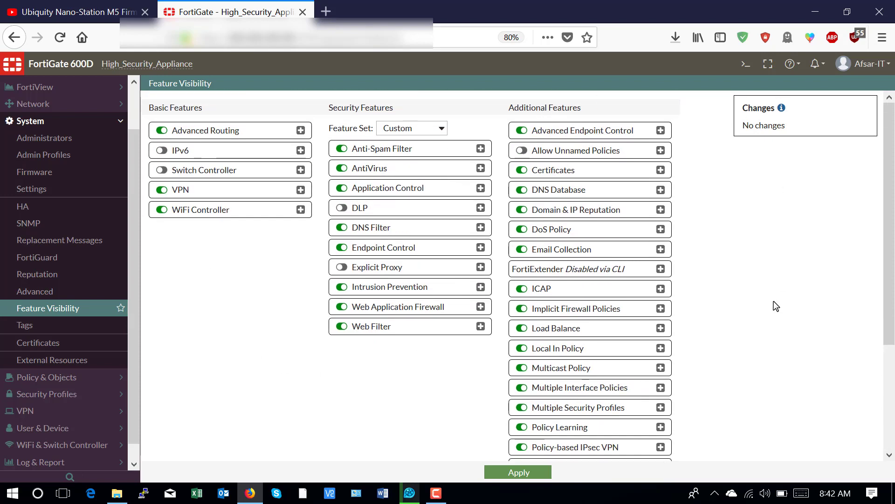
scroll(776, 306, "down", 3)
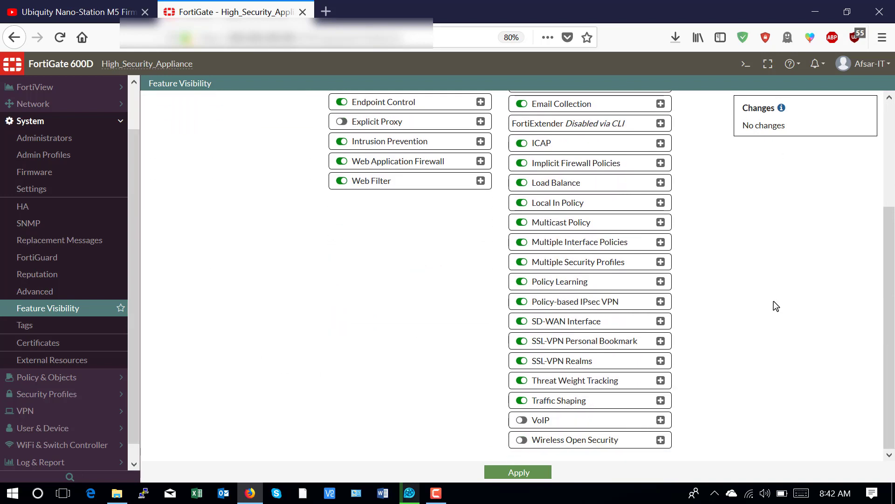
scroll(776, 306, "up", 3)
scroll(776, 306, "down", 3)
scroll(776, 306, "up", 3)
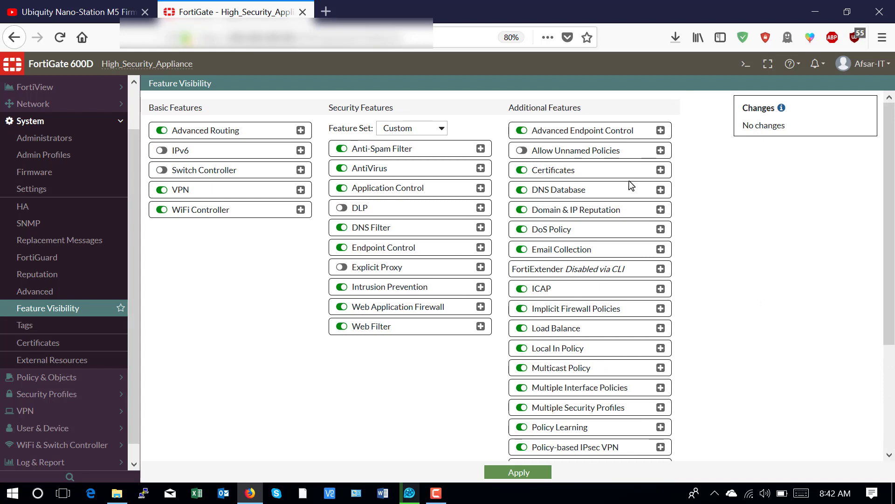
scroll(577, 294, "down", 1)
scroll(577, 294, "down", 2)
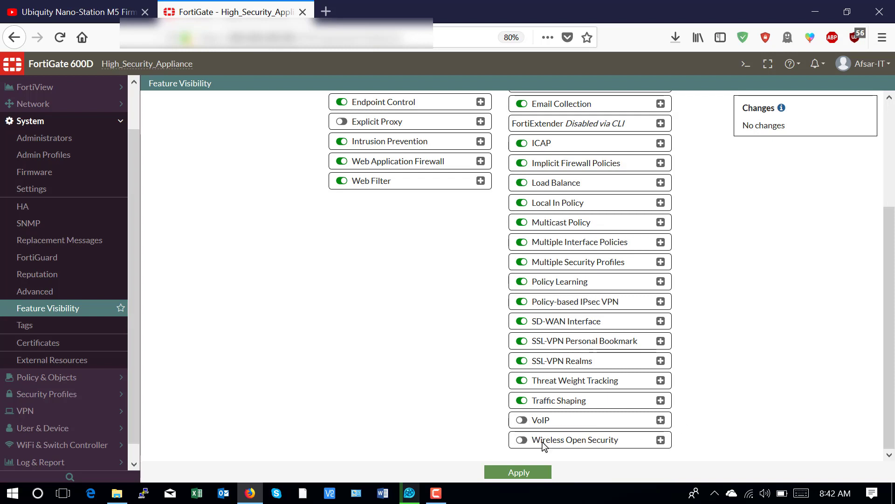
scroll(537, 443, "up", 2)
scroll(558, 200, "up", 2)
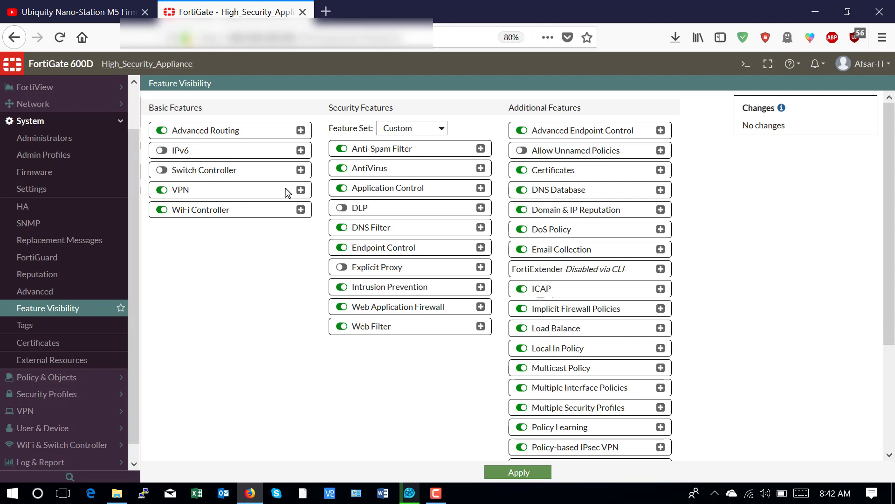
left_click(56, 328)
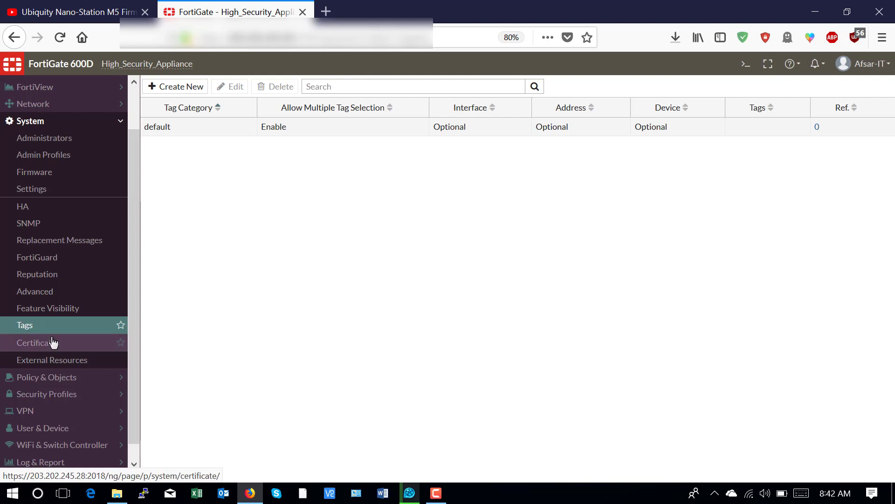
View the 13 certificates, then the empty External Resources list, and collapse System.
left_click(44, 344)
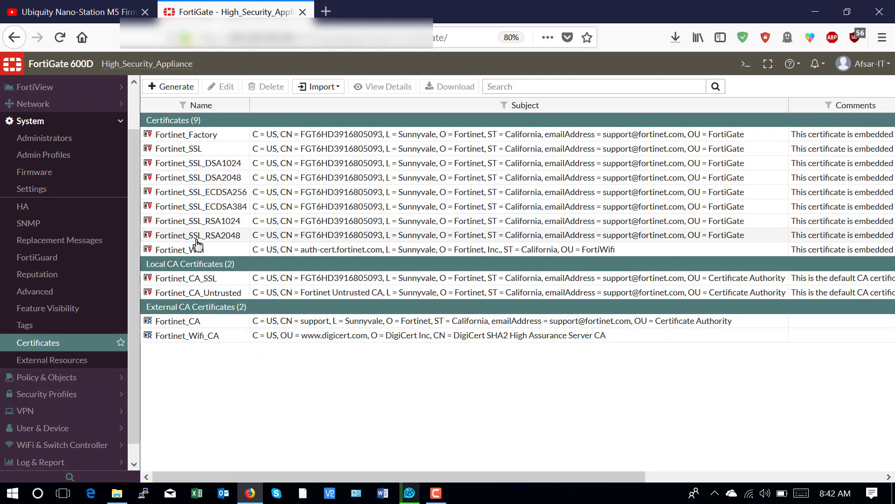
left_click(60, 368)
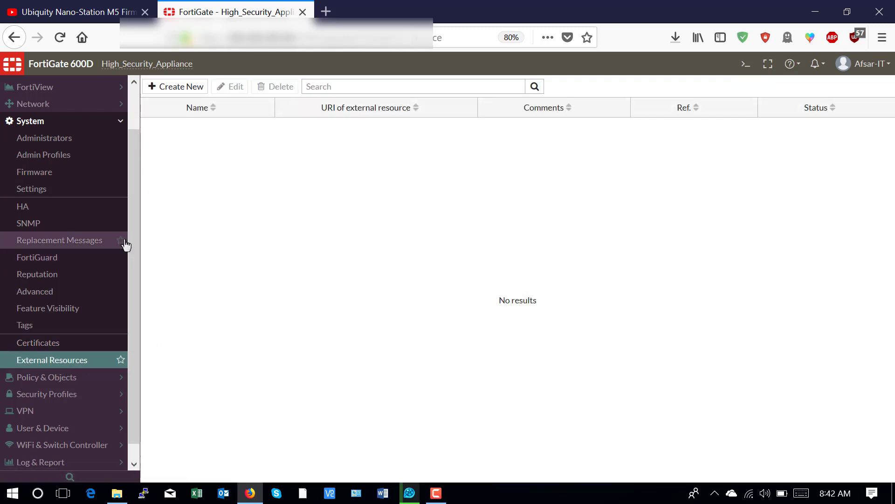
scroll(134, 250, "down", 1)
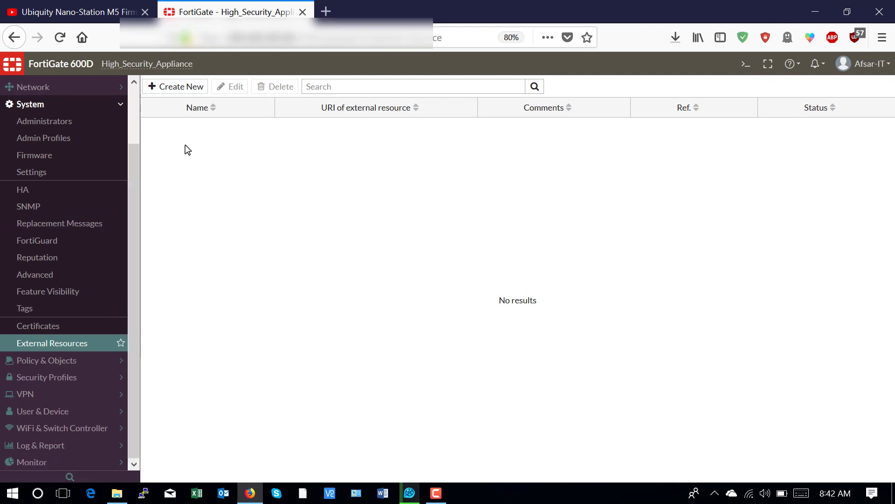
left_click_drag(136, 191, 134, 145)
left_click(91, 159)
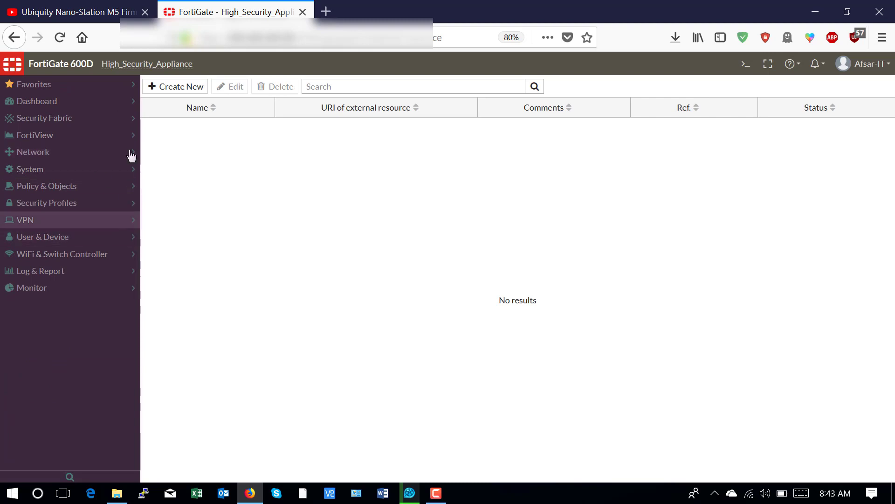